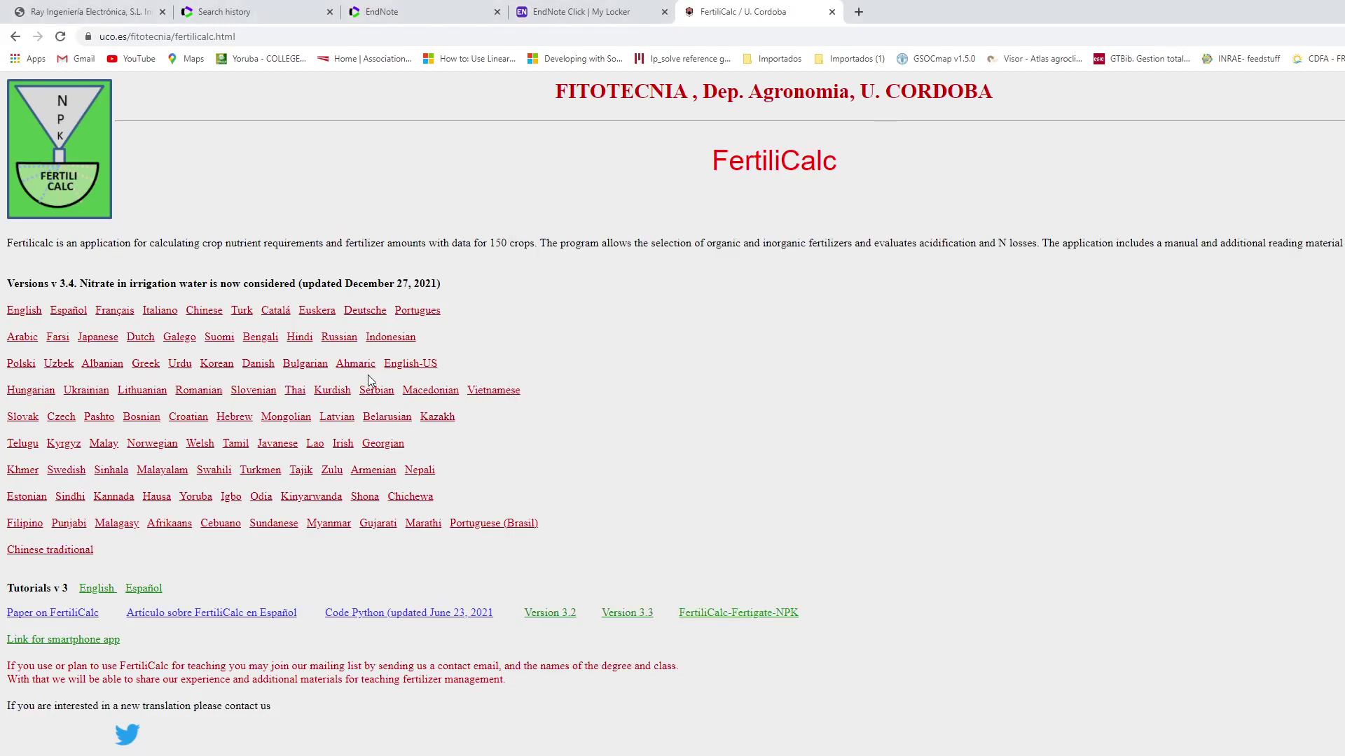
# Save the English FertiliCalc installer as fertilicalc_v3.exe in D:\fc
pyautogui.rightClick(20, 314)
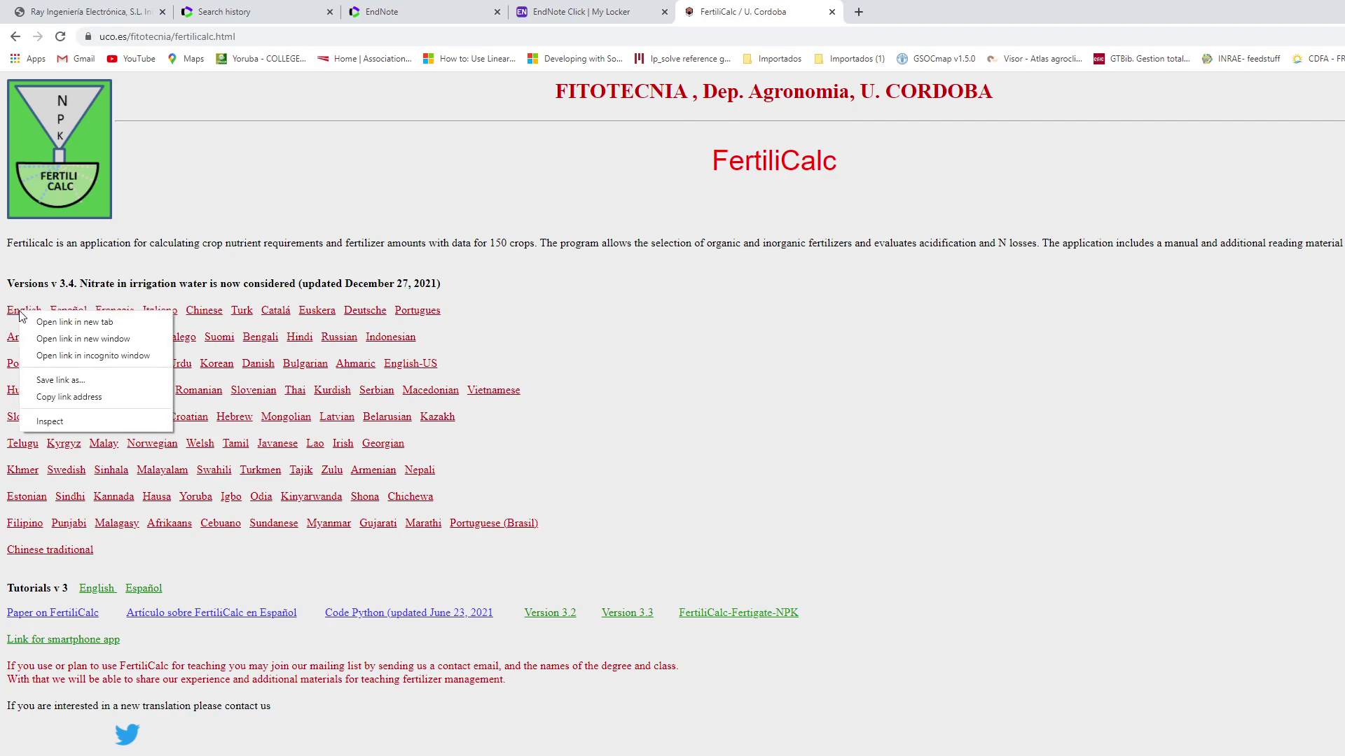
pyautogui.click(54, 380)
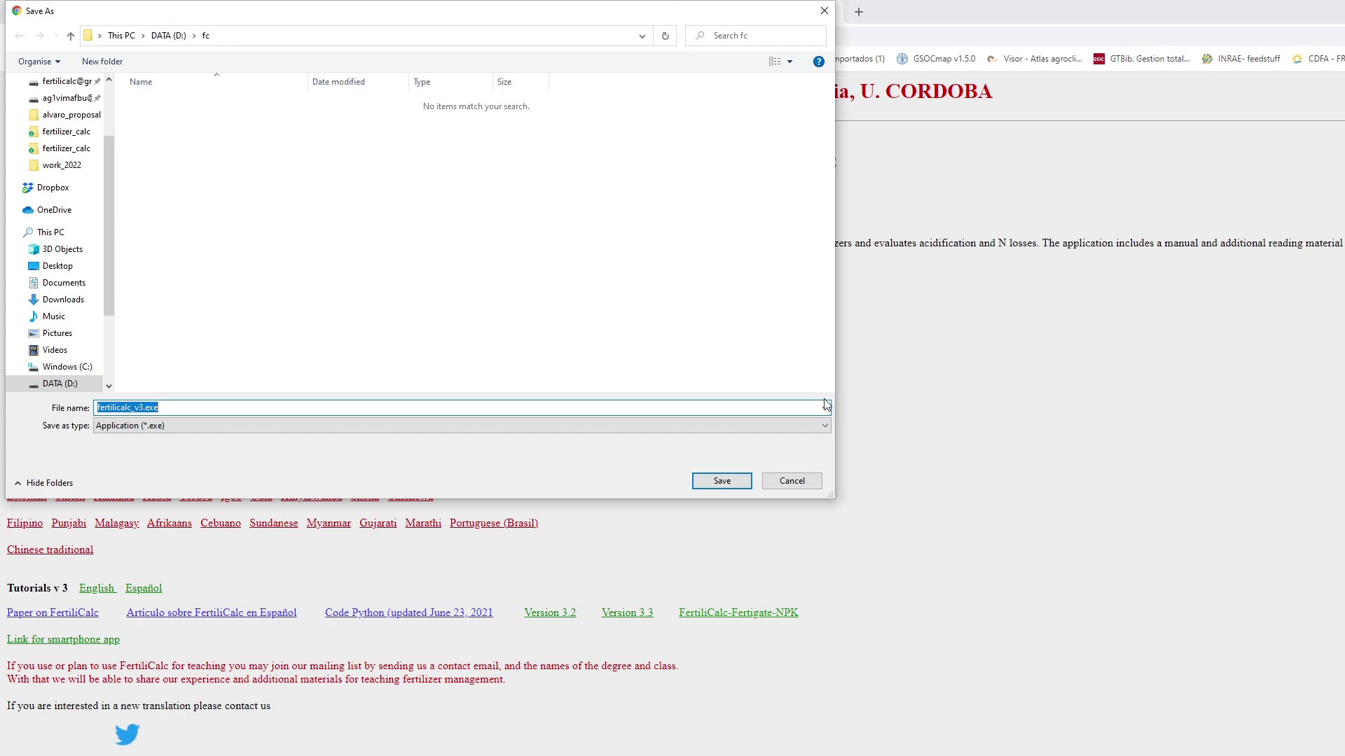
pyautogui.click(722, 479)
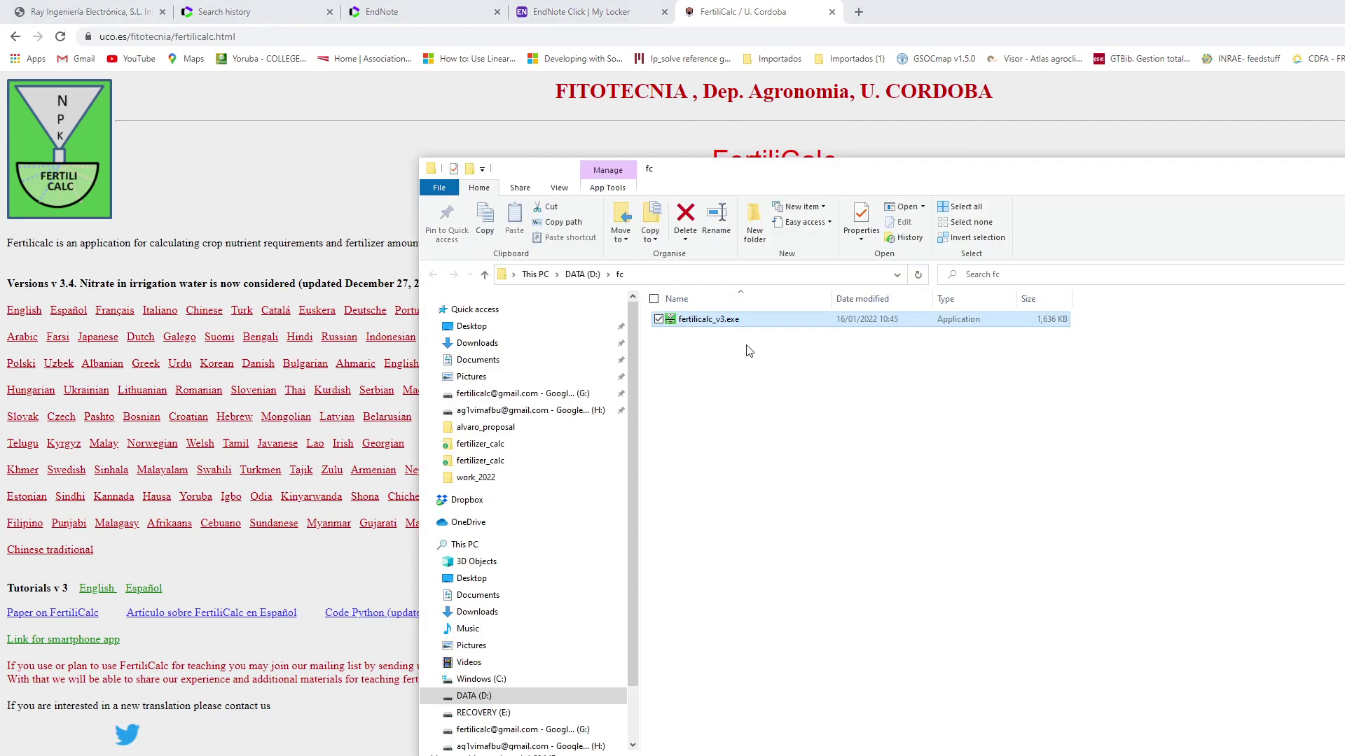
# Launch fertilicalc_v3.exe and move the FertiliCalc 3 window to the right
pyautogui.doubleClick(716, 320)
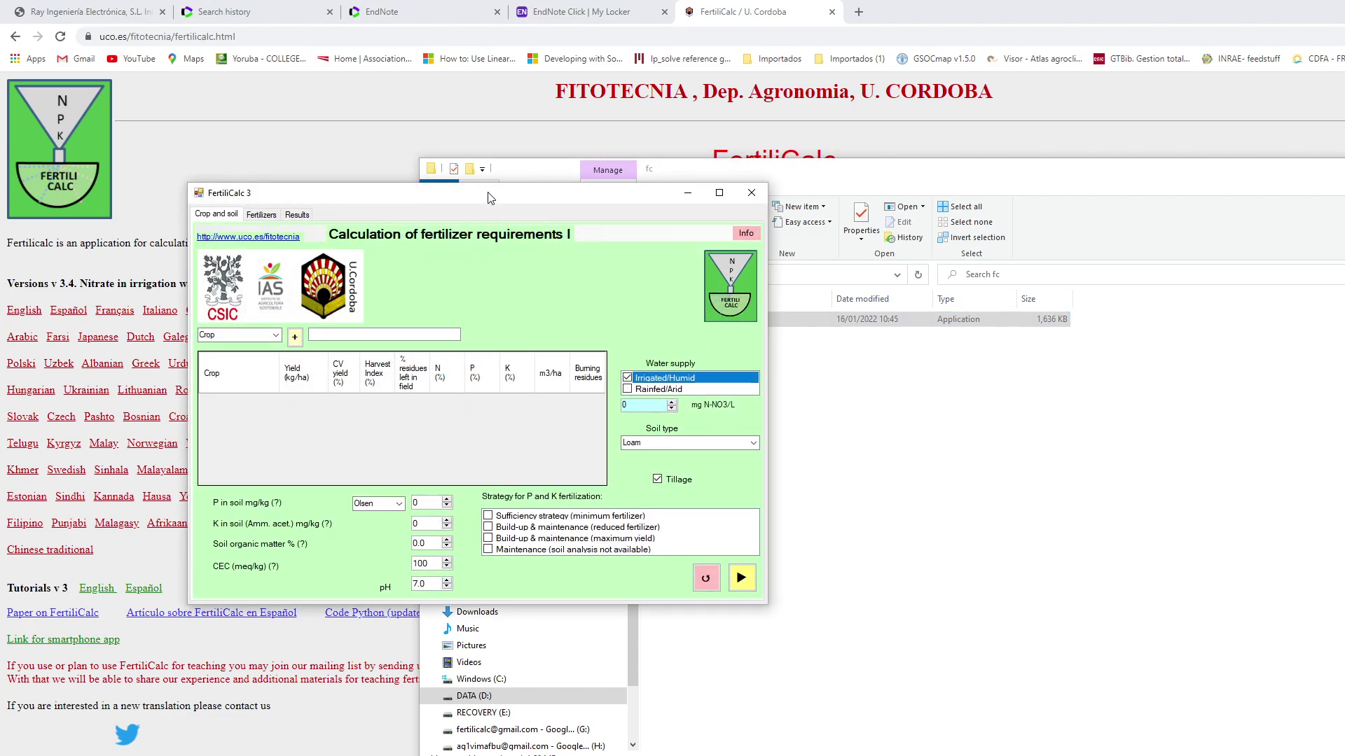
pyautogui.moveTo(487, 197); pyautogui.dragTo(729, 181)
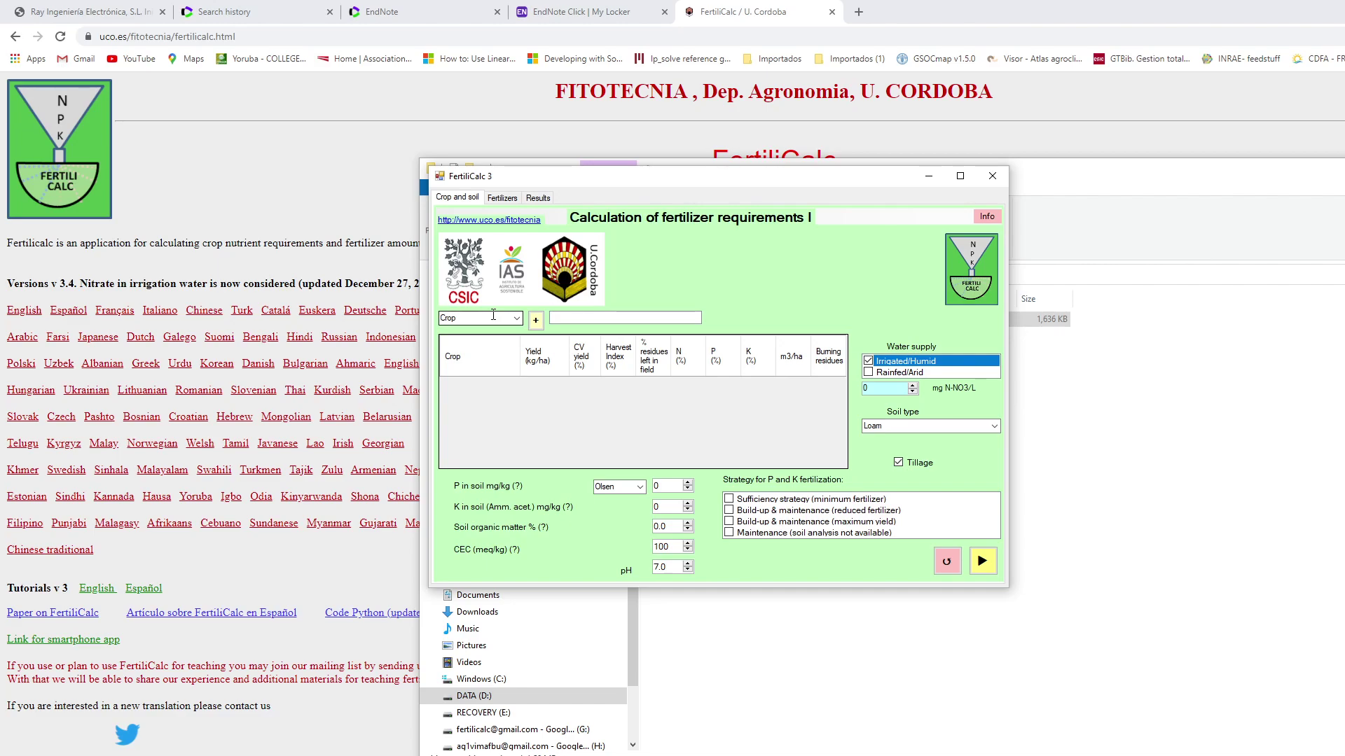
# Add Wheat (durum) with a 3500 kg/ha yield and residues burned
pyautogui.click(493, 316)
pyautogui.write('w')
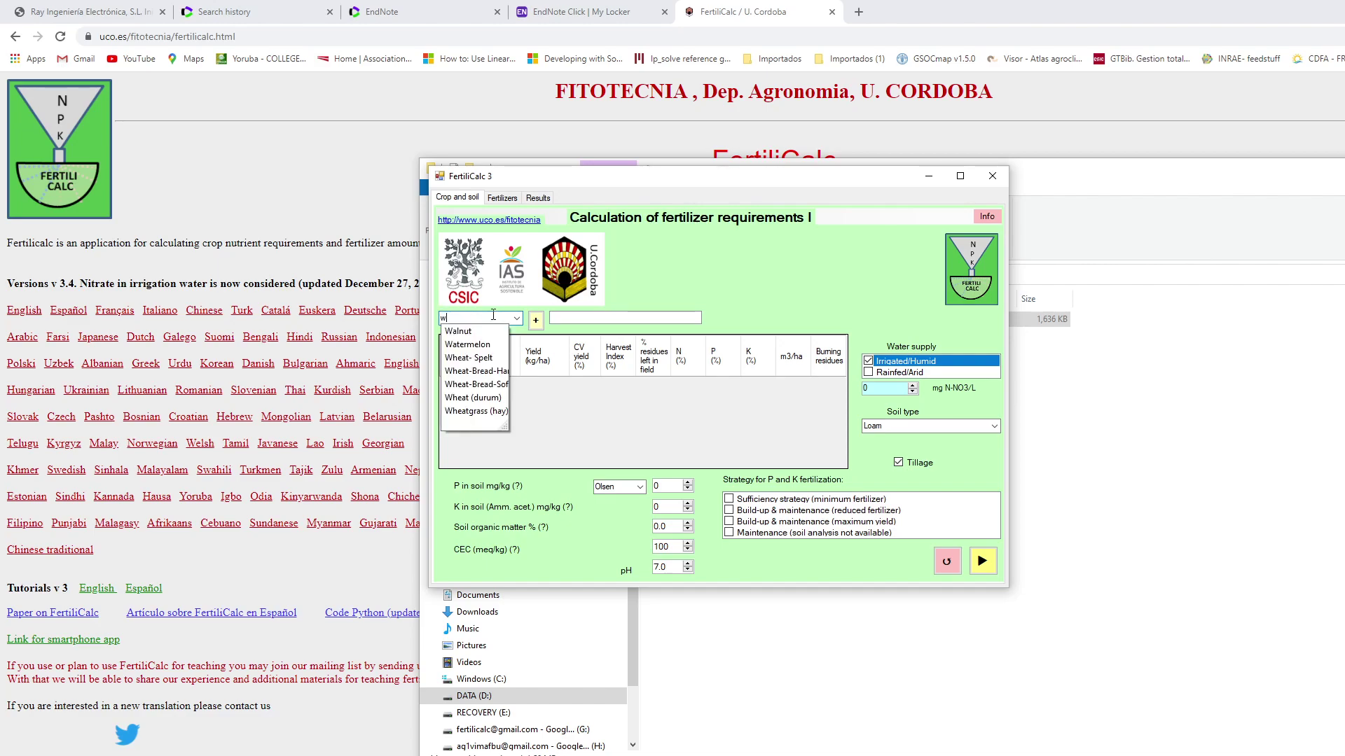
pyautogui.write('h')
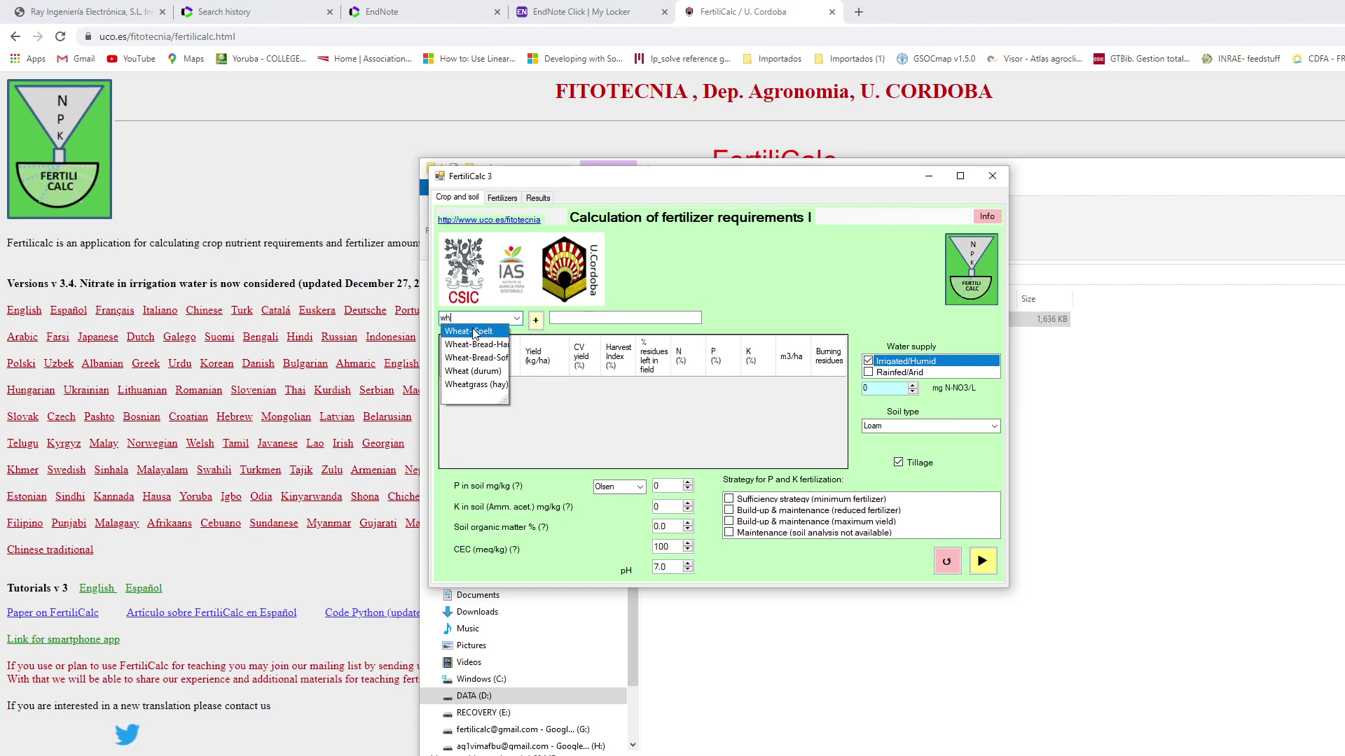
pyautogui.click(467, 374)
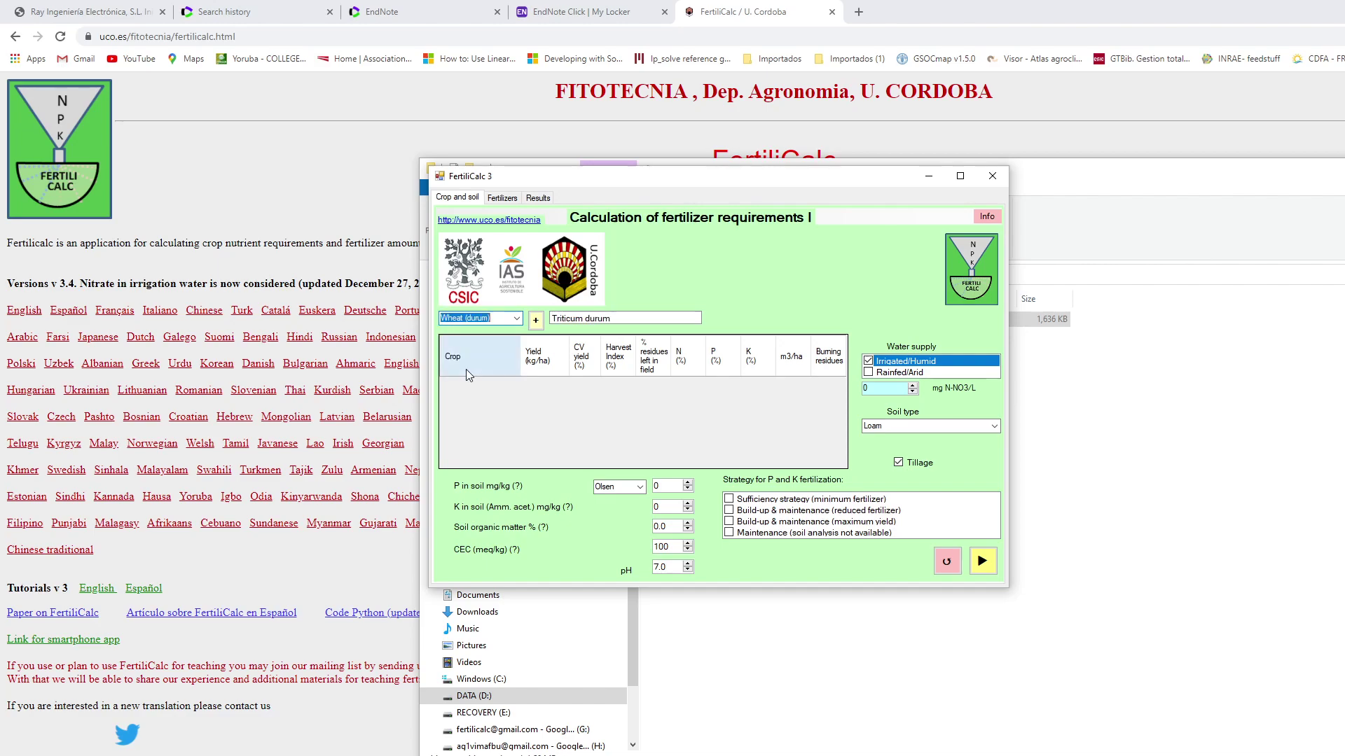
pyautogui.click(536, 322)
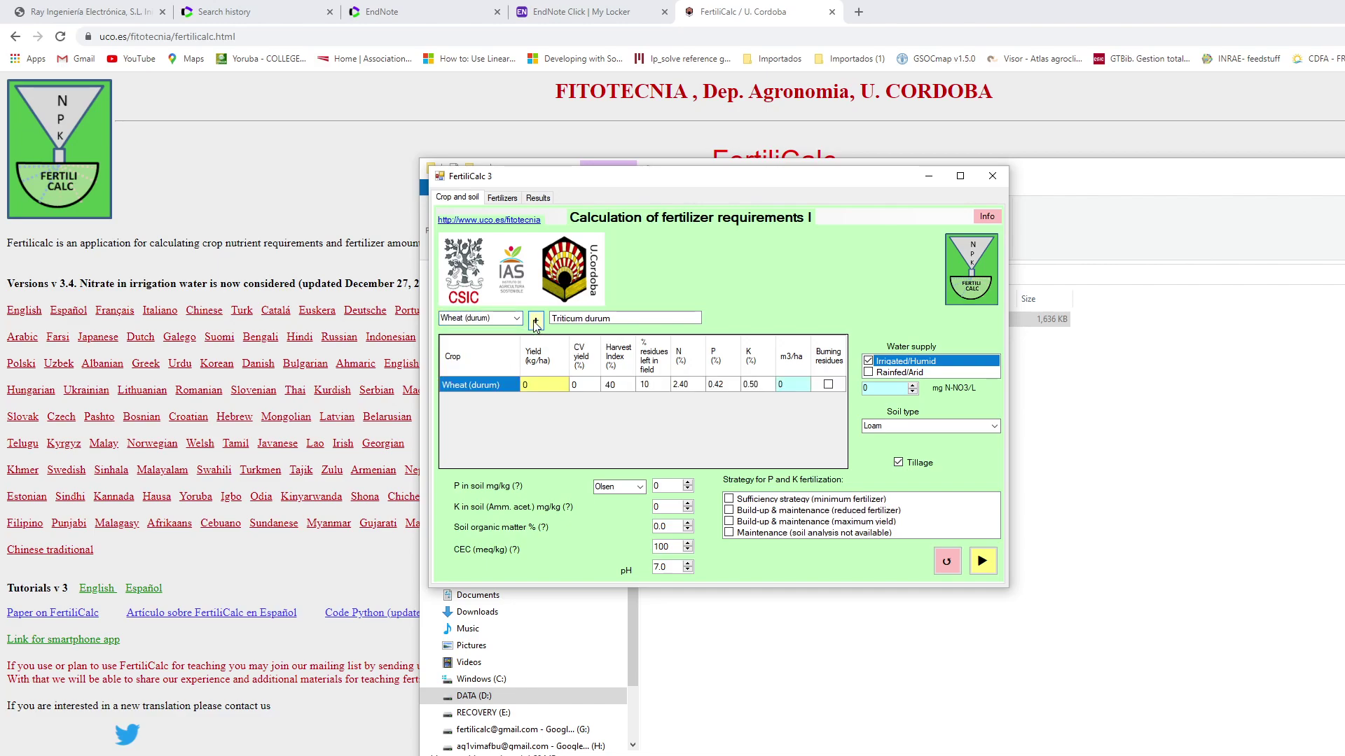
pyautogui.click(541, 388)
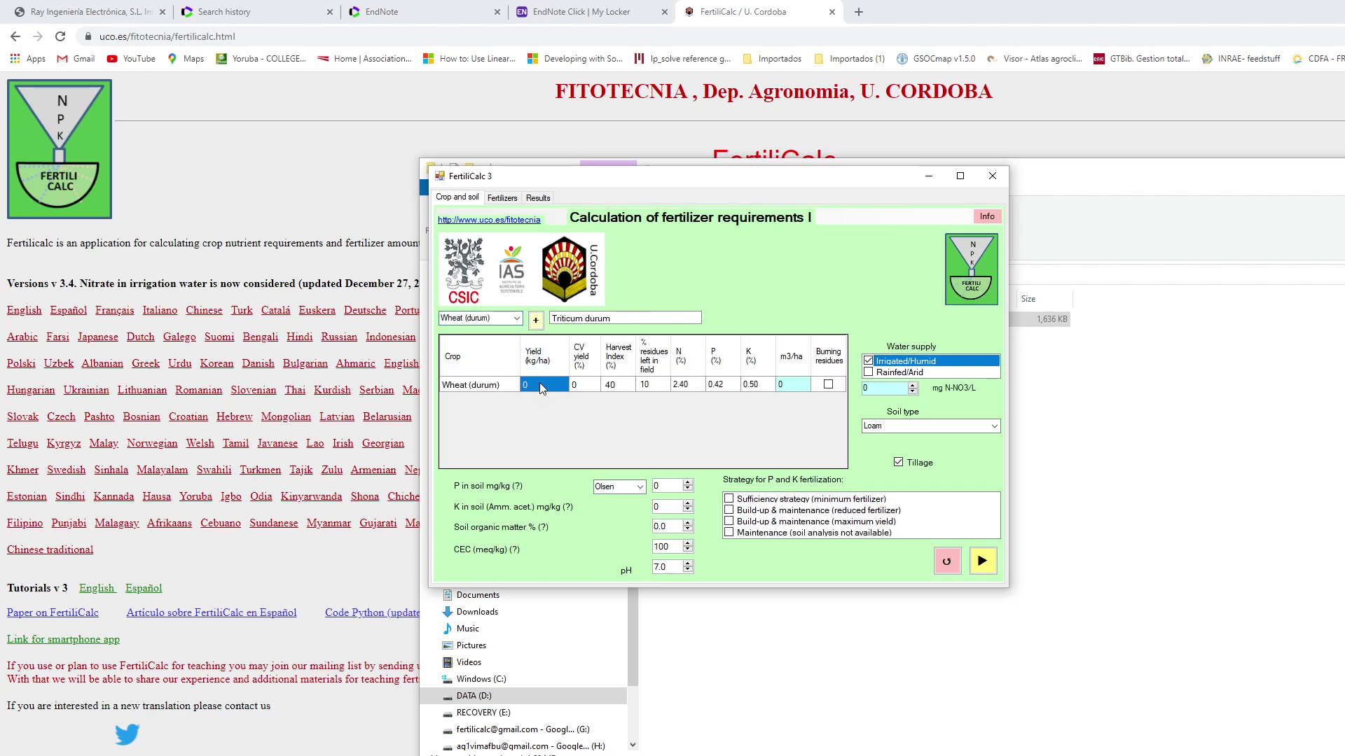
pyautogui.write('3500')
pyautogui.click(827, 386)
# Add Sunflower (oil) with a 2500 kg/ha yield
pyautogui.click(495, 317)
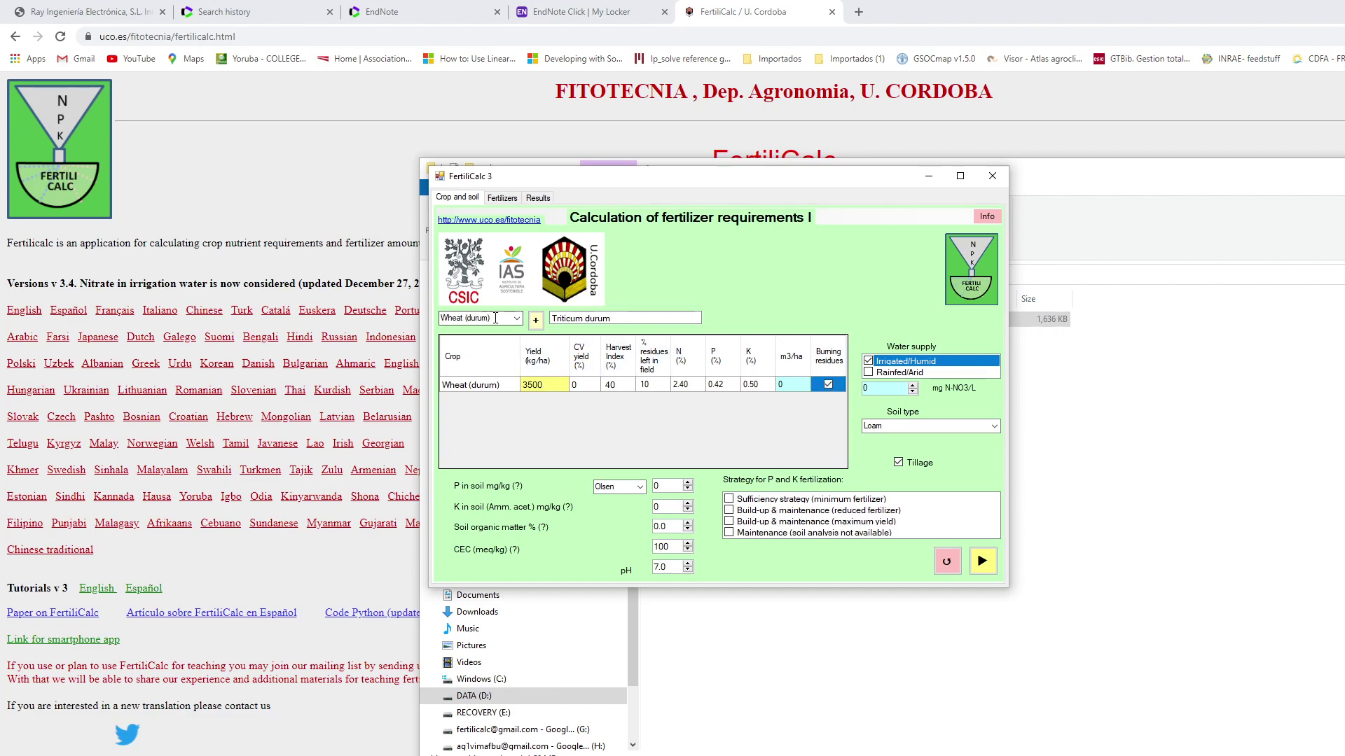
pyautogui.write('su')
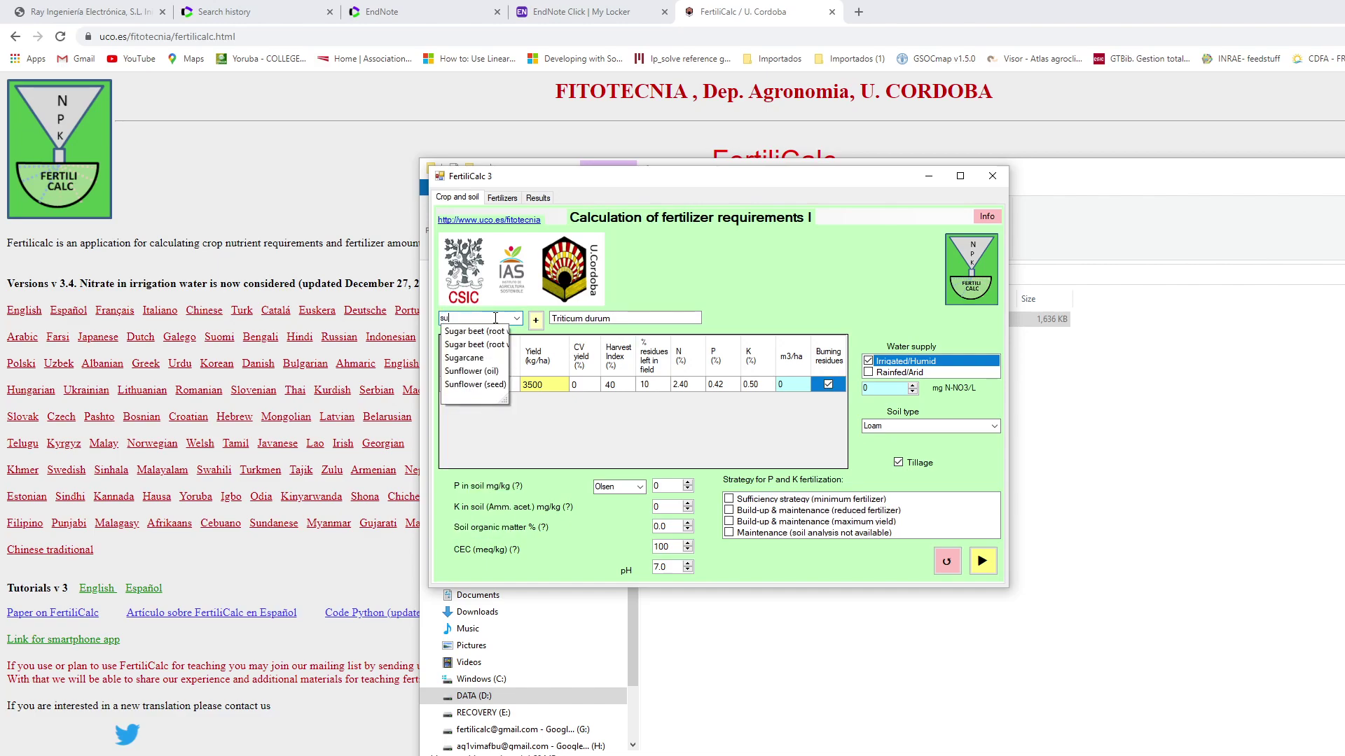
pyautogui.write('n')
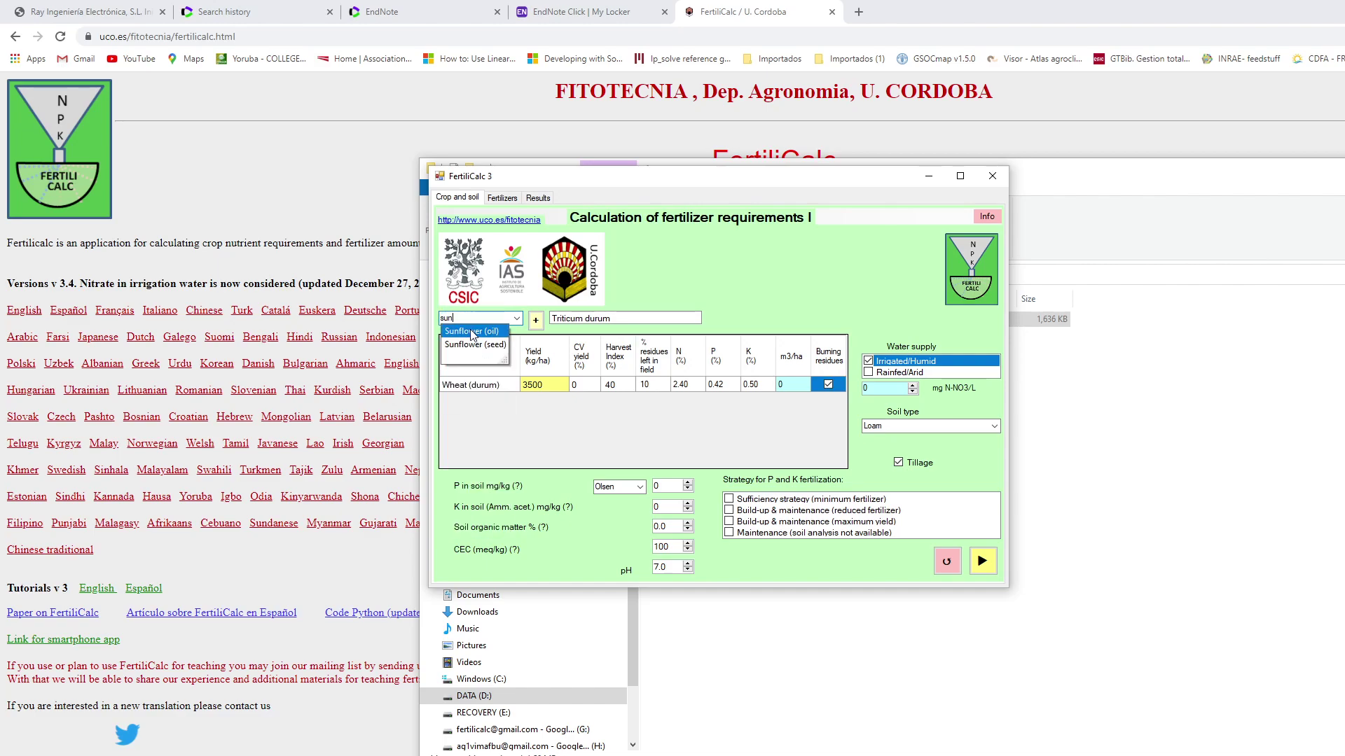
pyautogui.click(472, 333)
pyautogui.click(535, 319)
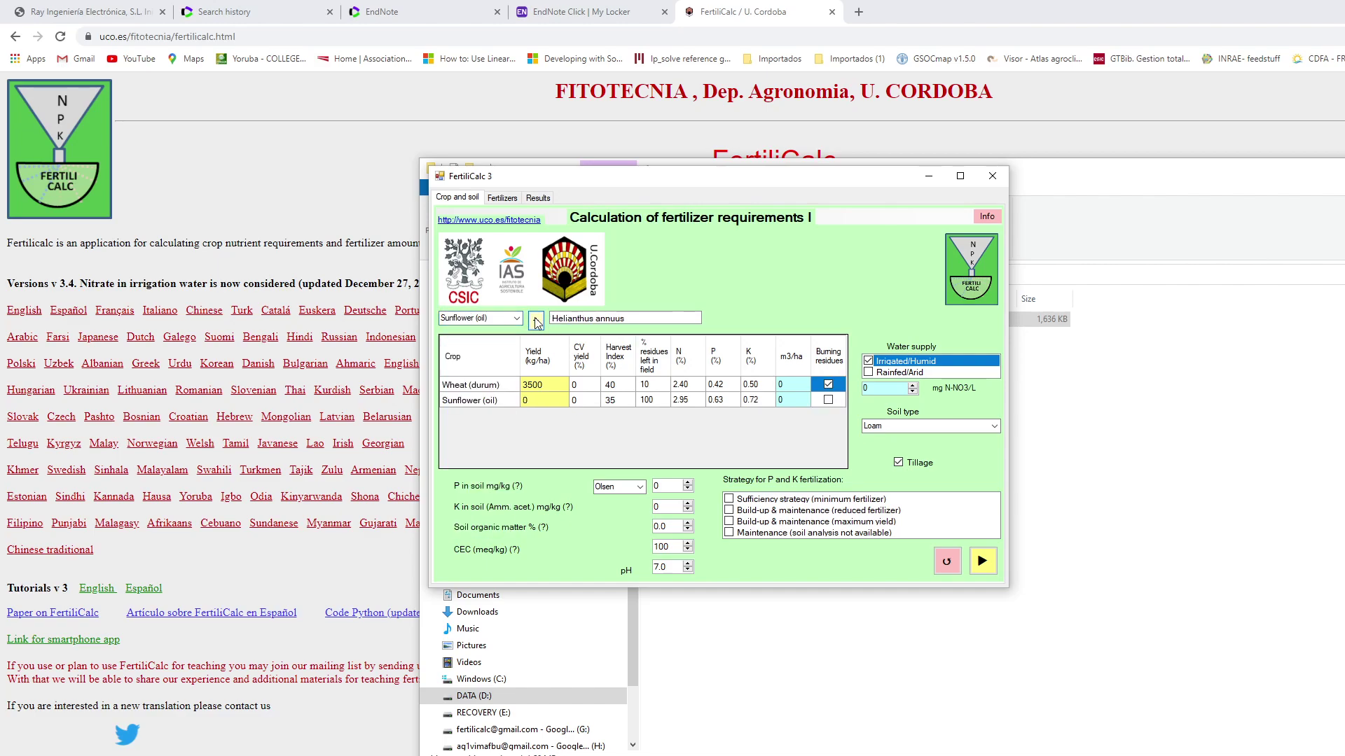
pyautogui.click(538, 401)
pyautogui.write('2500')
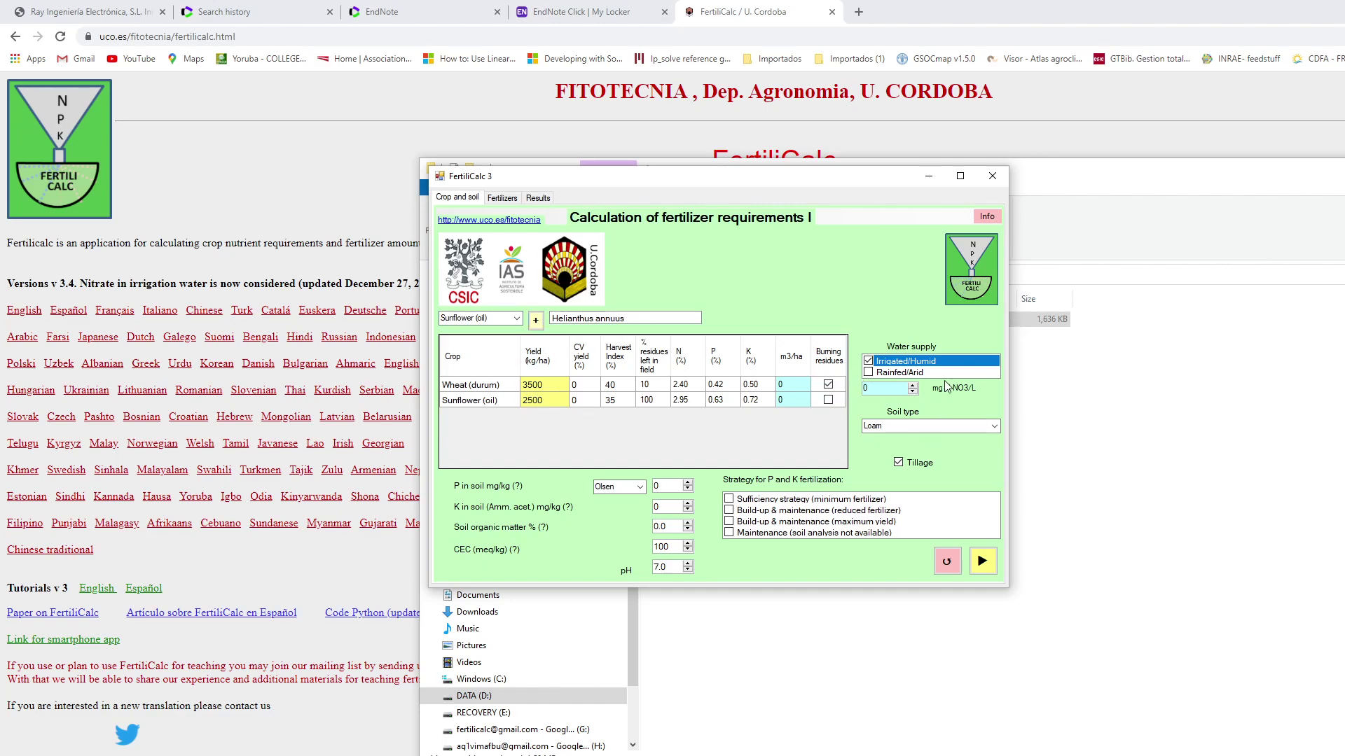
# Set Clay loam soil, rainfed/arid water supply and the maintenance strategy without soil analysis
pyautogui.click(992, 428)
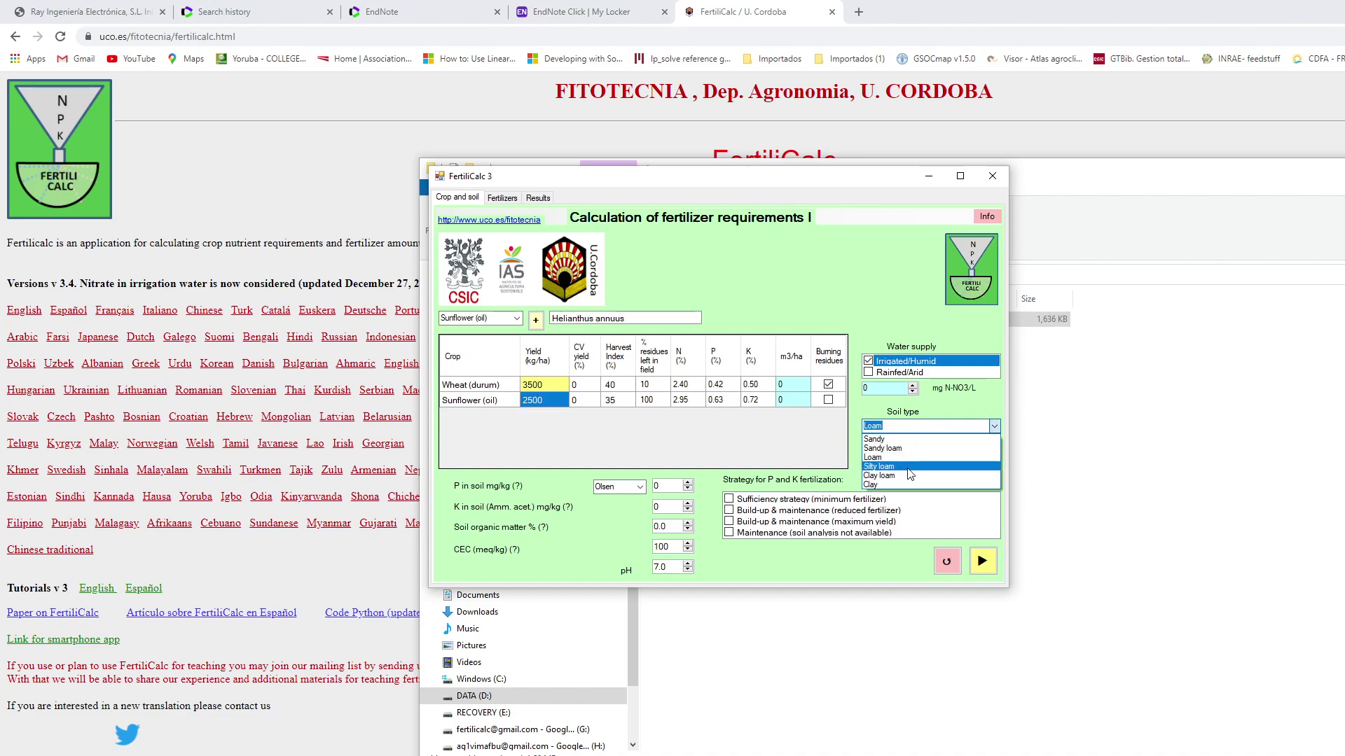
pyautogui.click(910, 475)
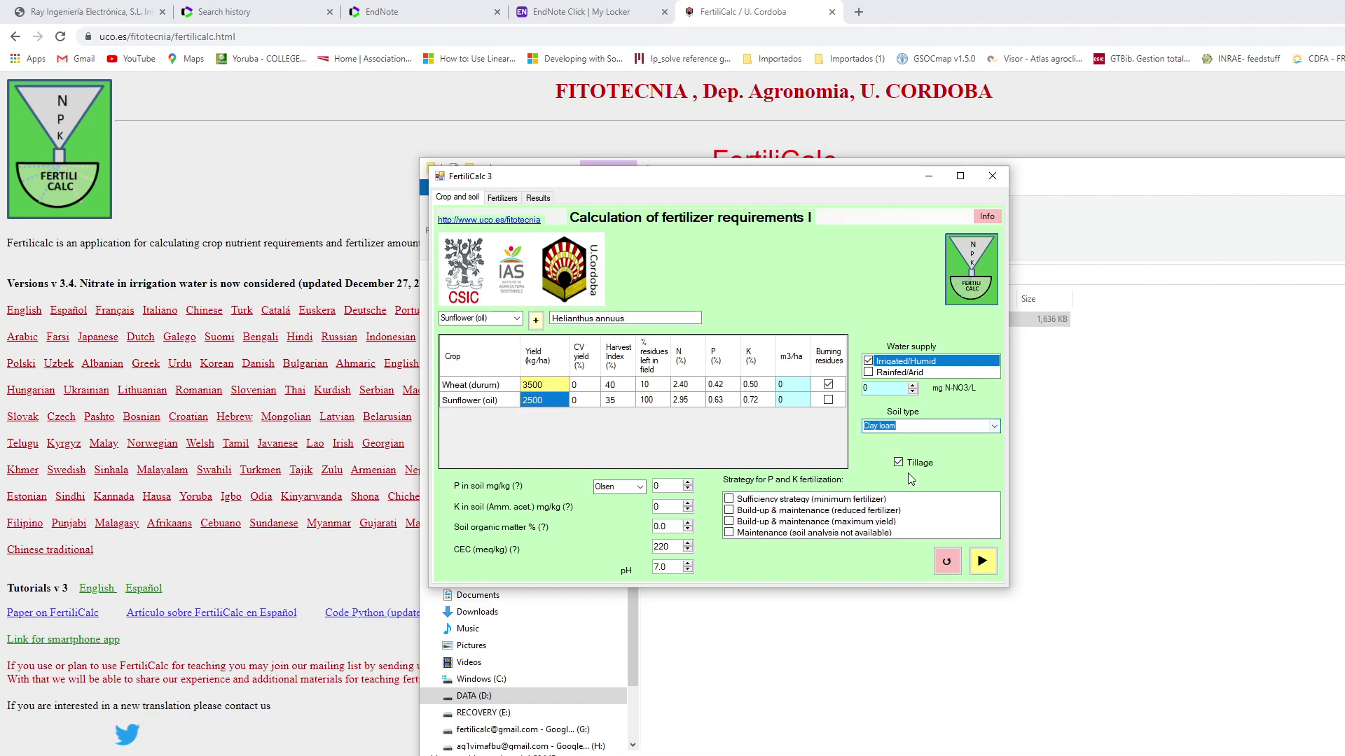
pyautogui.click(868, 373)
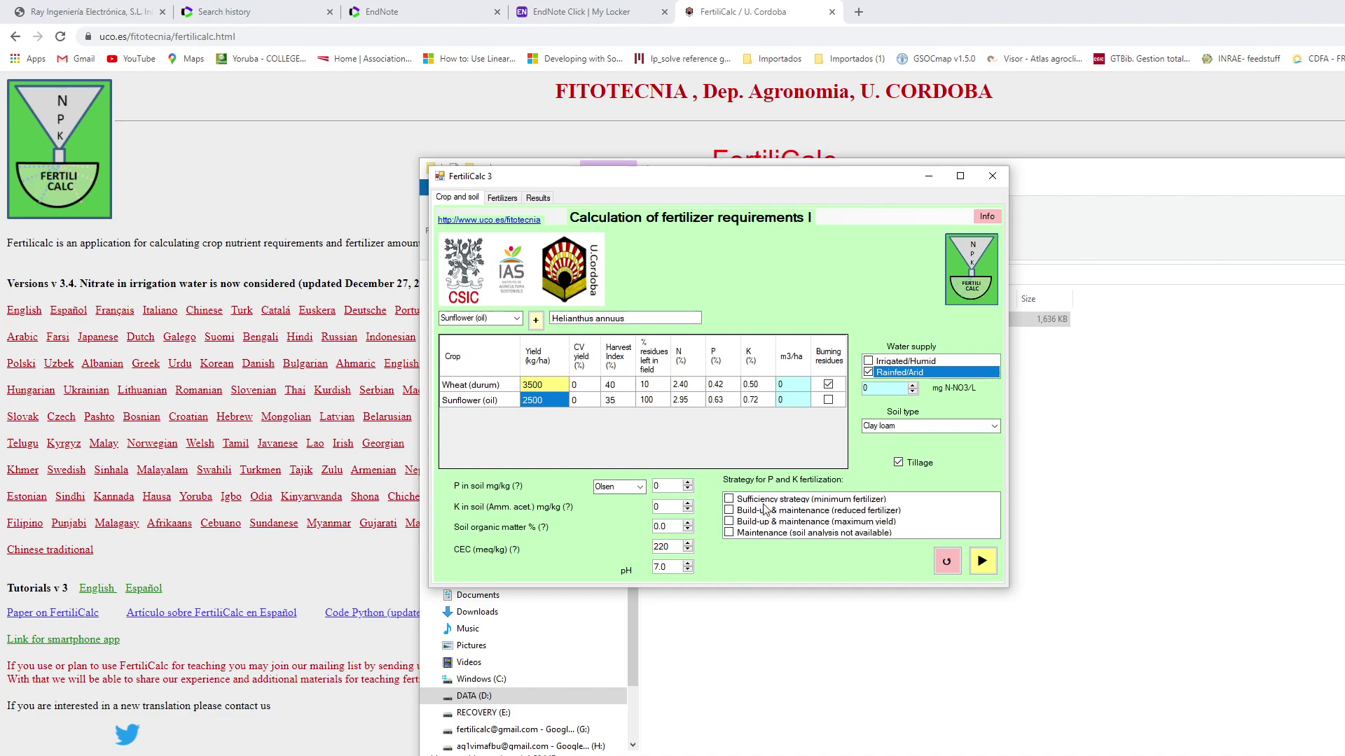
pyautogui.click(783, 532)
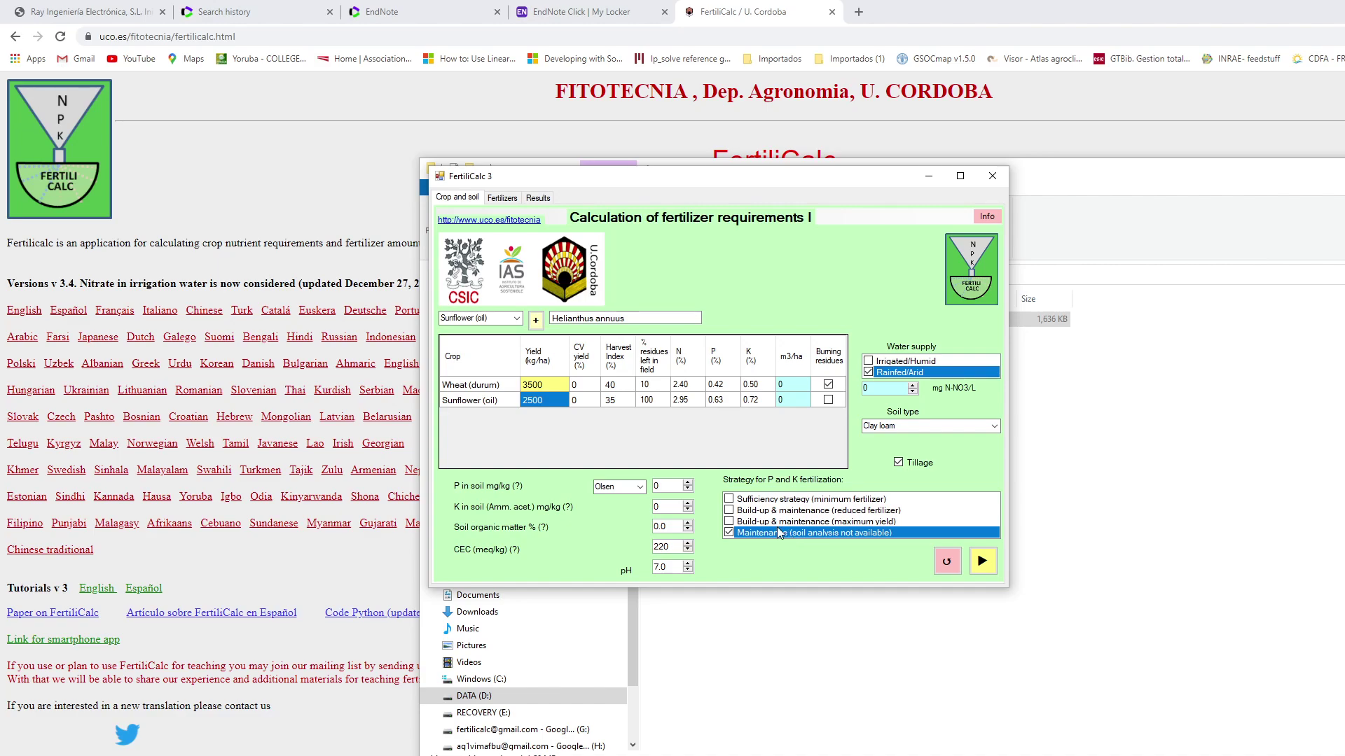
# Add Urea, TSP and Potassium chloride to the fertilizer table, each ticked as Incorporated
pyautogui.click(981, 561)
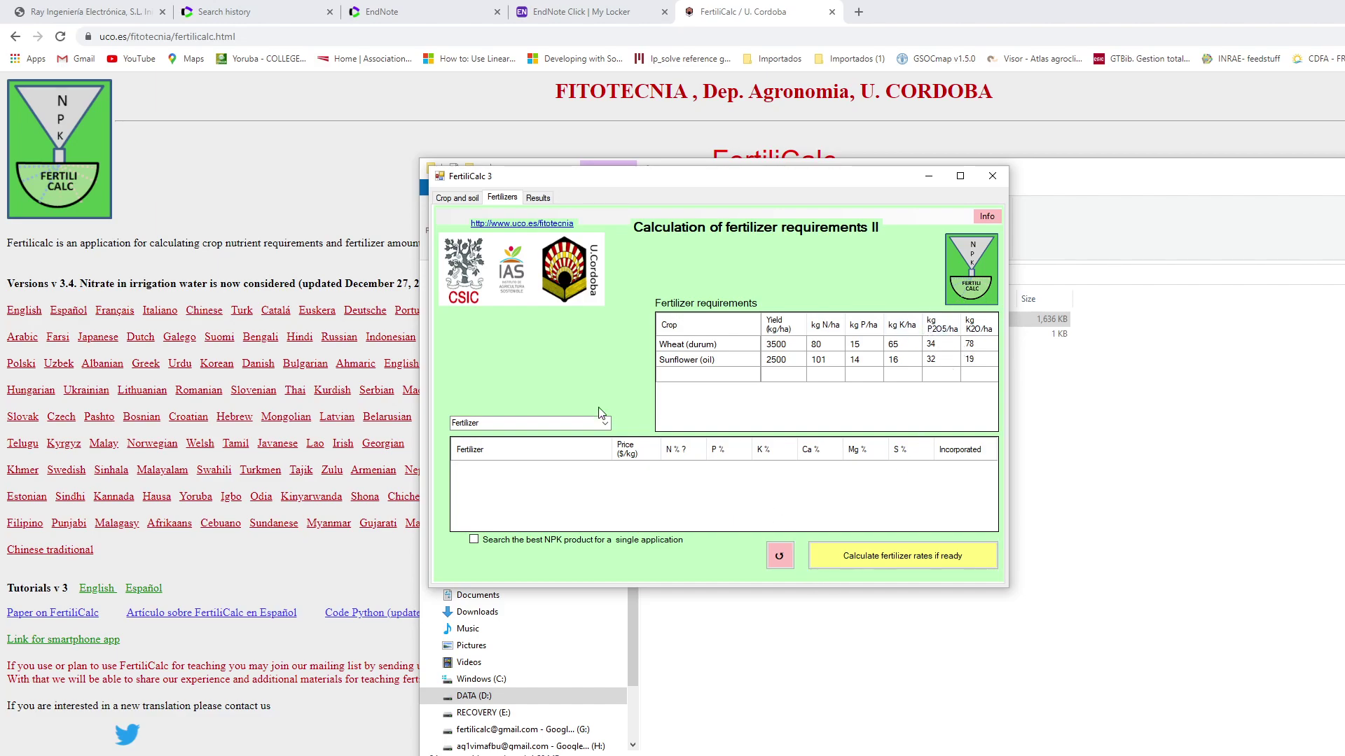
pyautogui.click(606, 424)
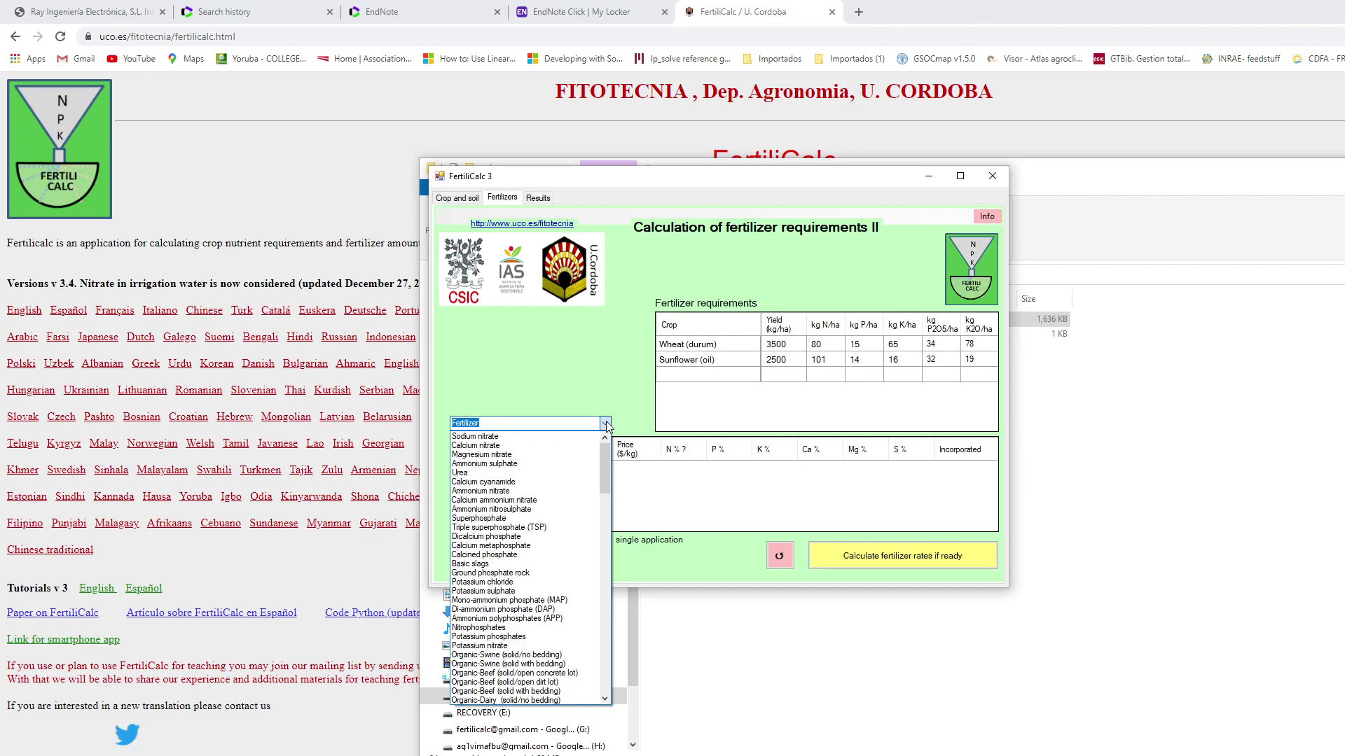
pyautogui.click(479, 472)
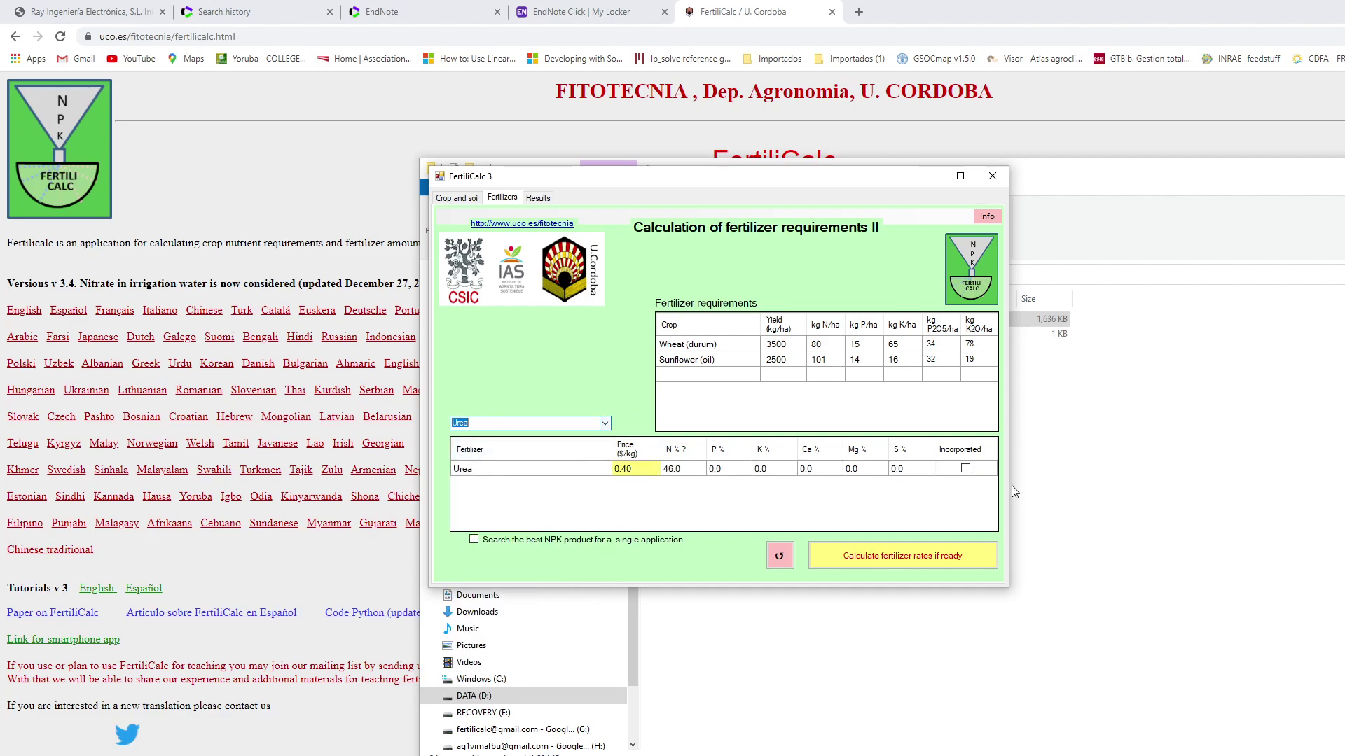
pyautogui.click(964, 468)
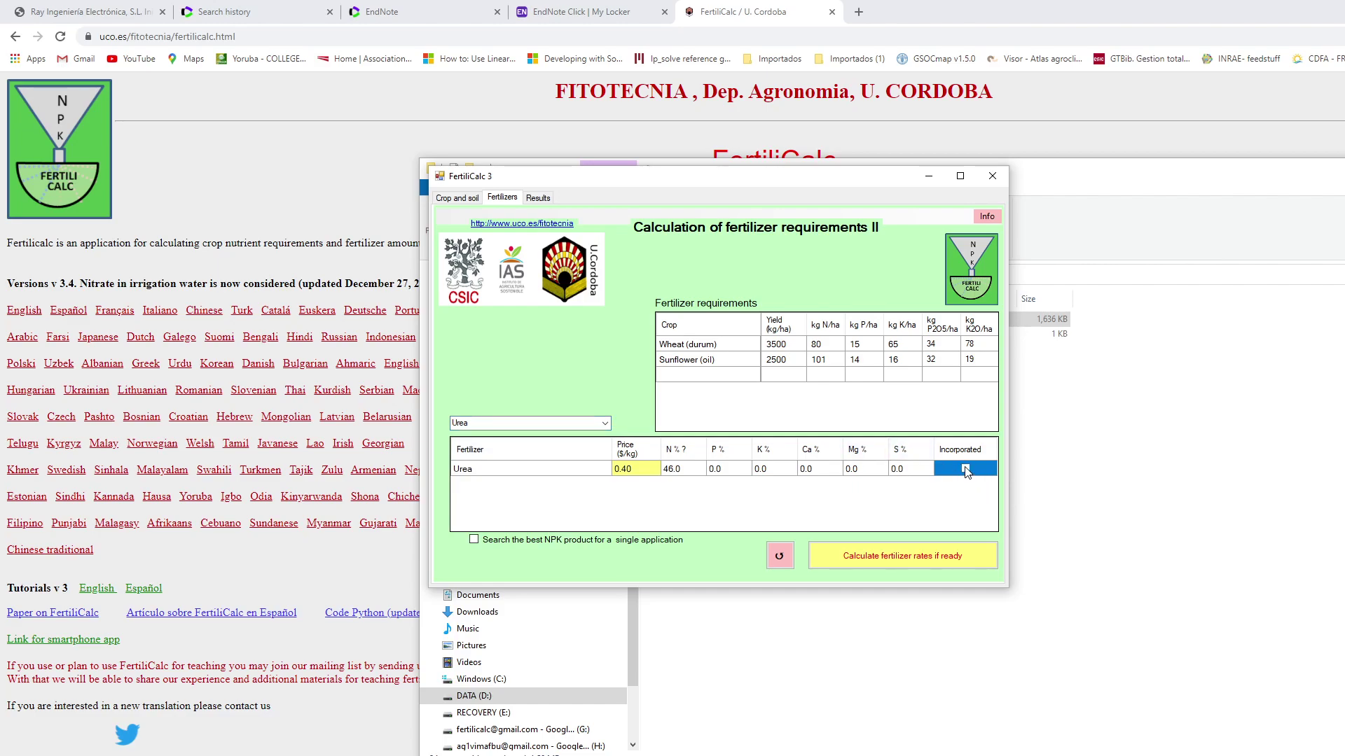
pyautogui.click(604, 422)
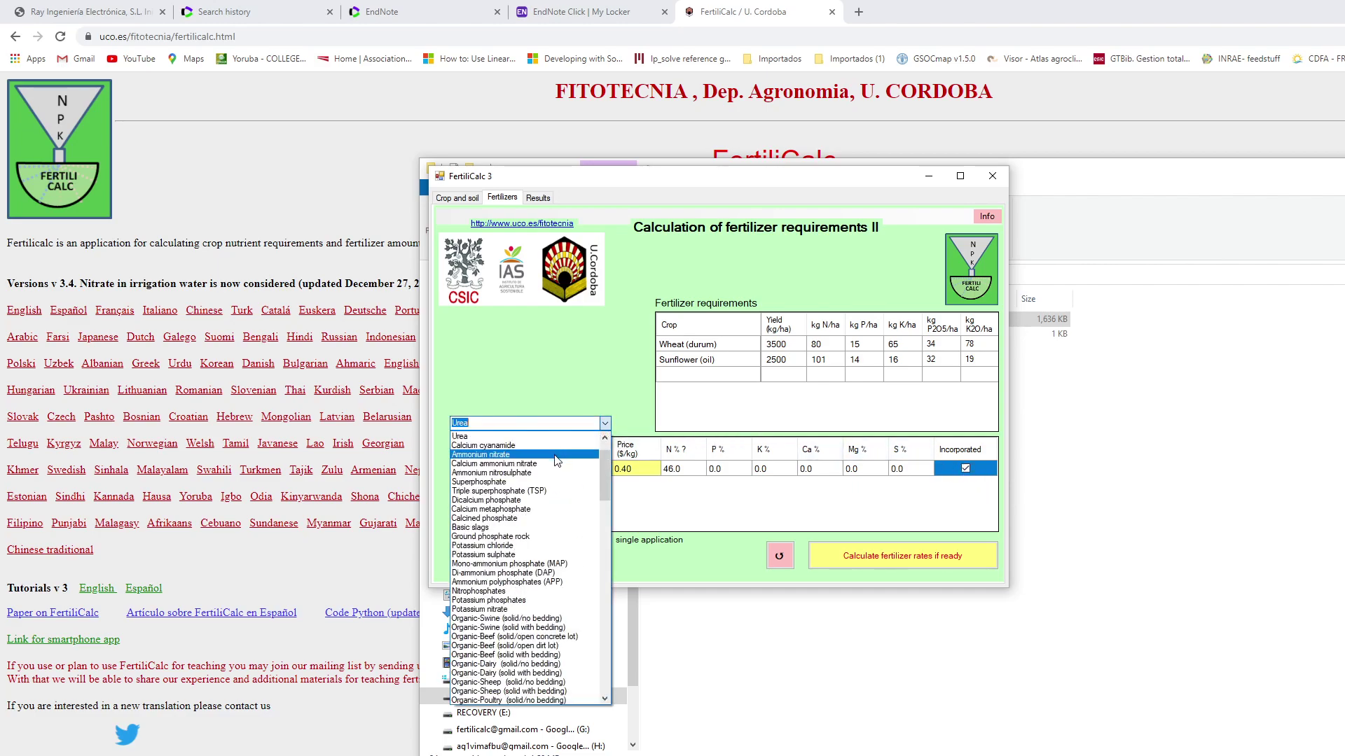
pyautogui.click(510, 490)
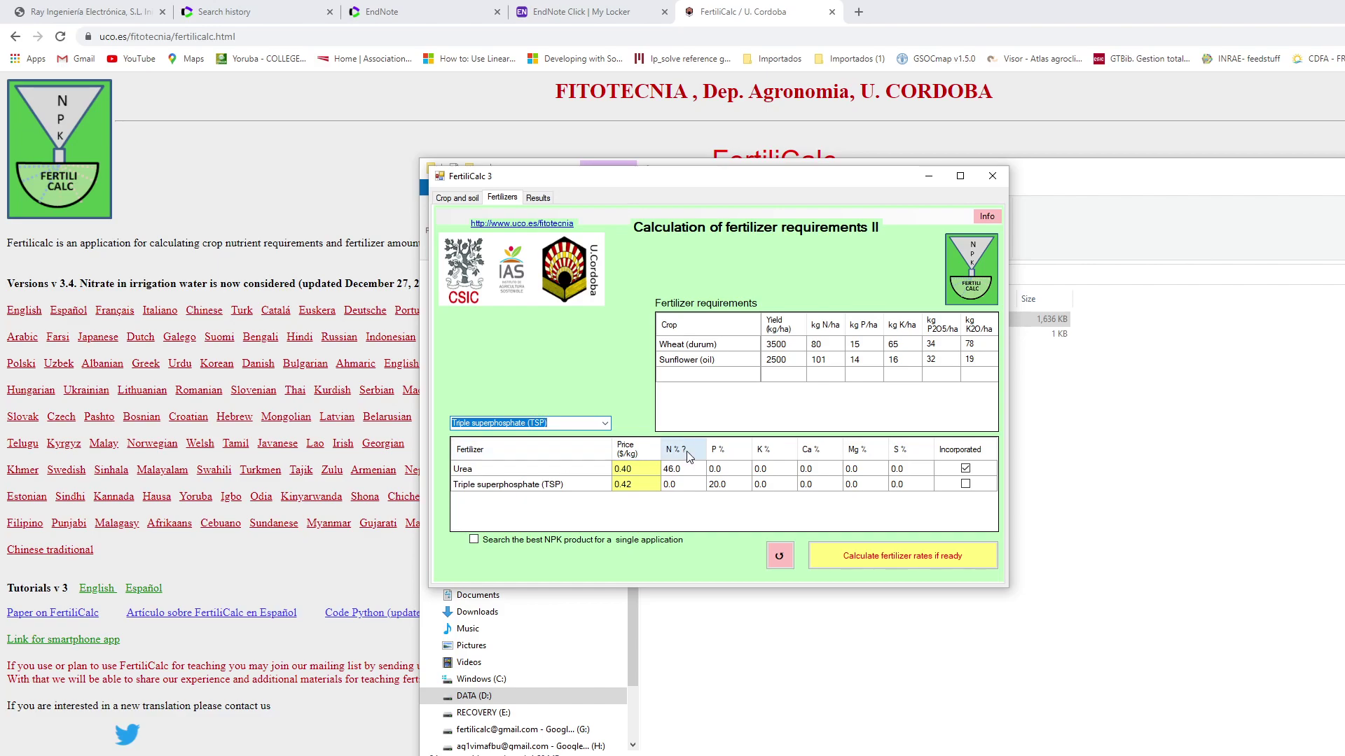
pyautogui.click(965, 485)
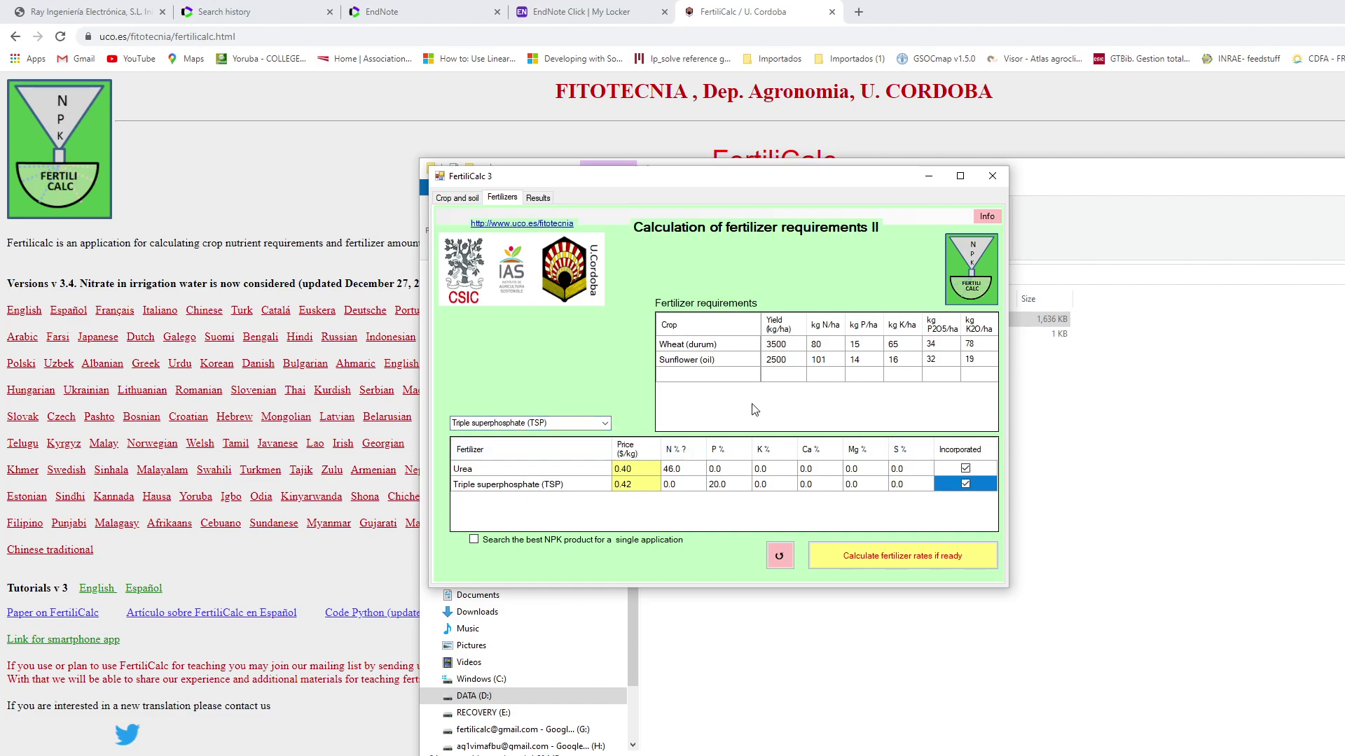
pyautogui.click(604, 423)
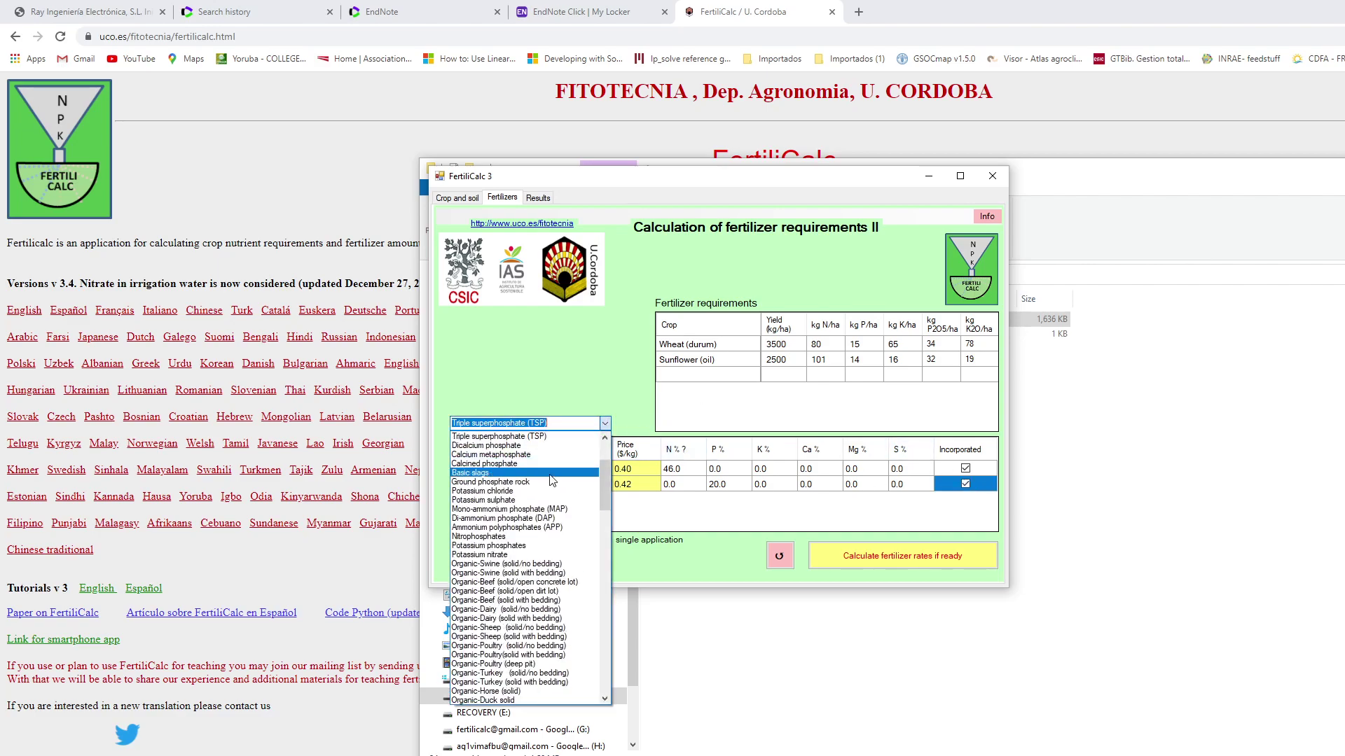
pyautogui.click(494, 490)
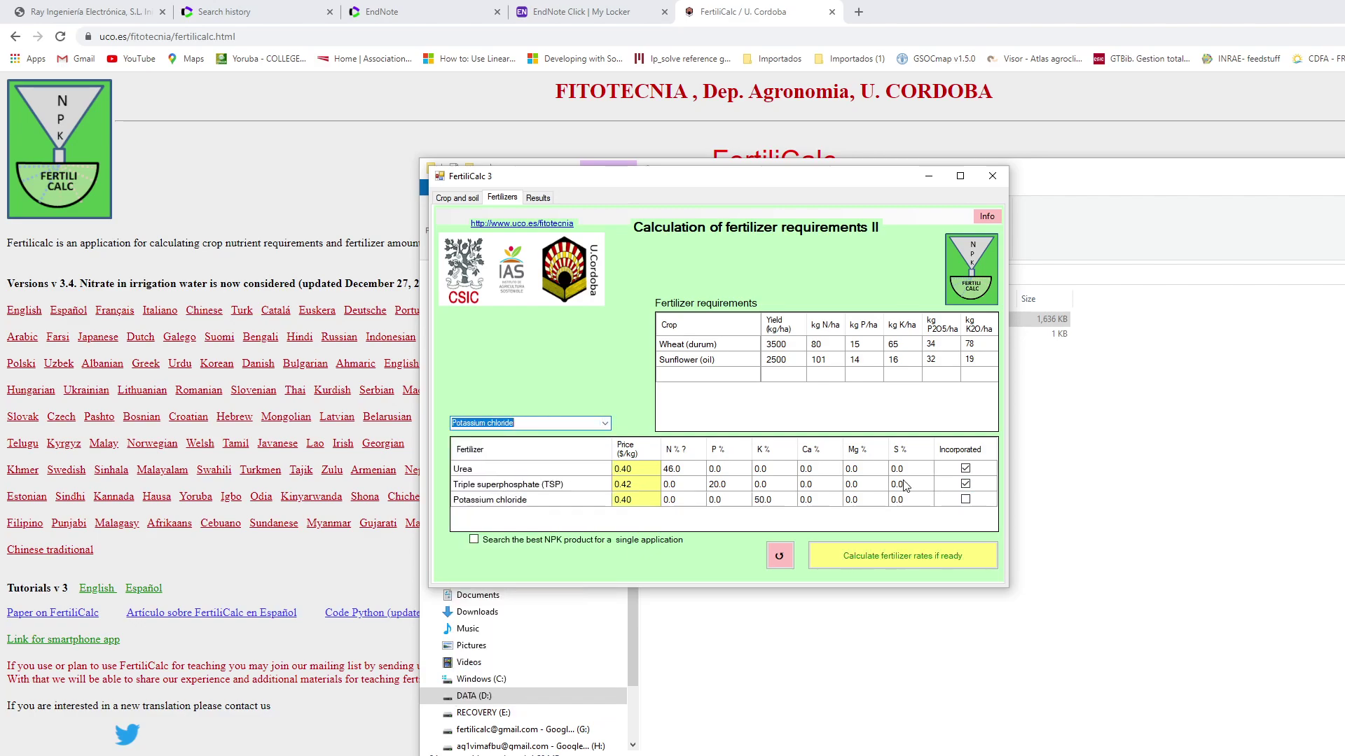
pyautogui.click(965, 500)
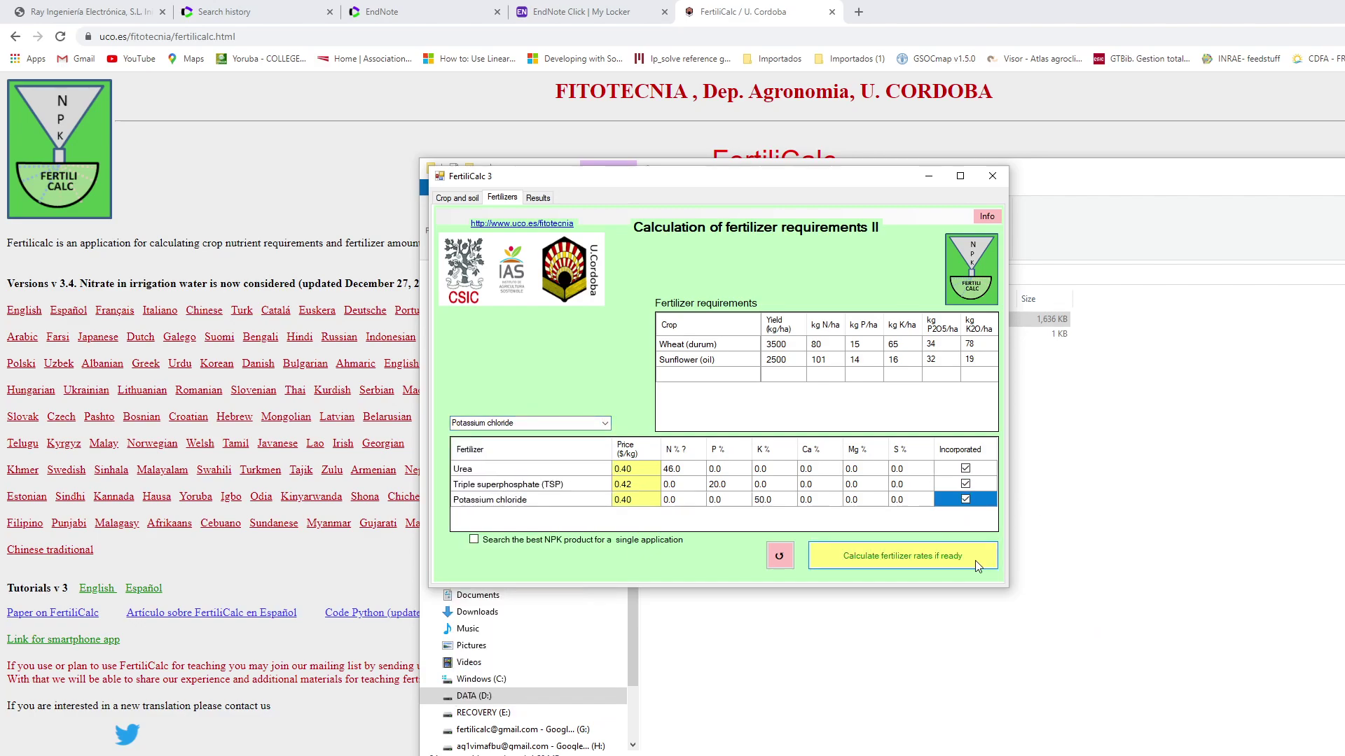
# Calculate the urea, TSP and KCl rates, costs, N losses and acidification per crop
pyautogui.click(917, 559)
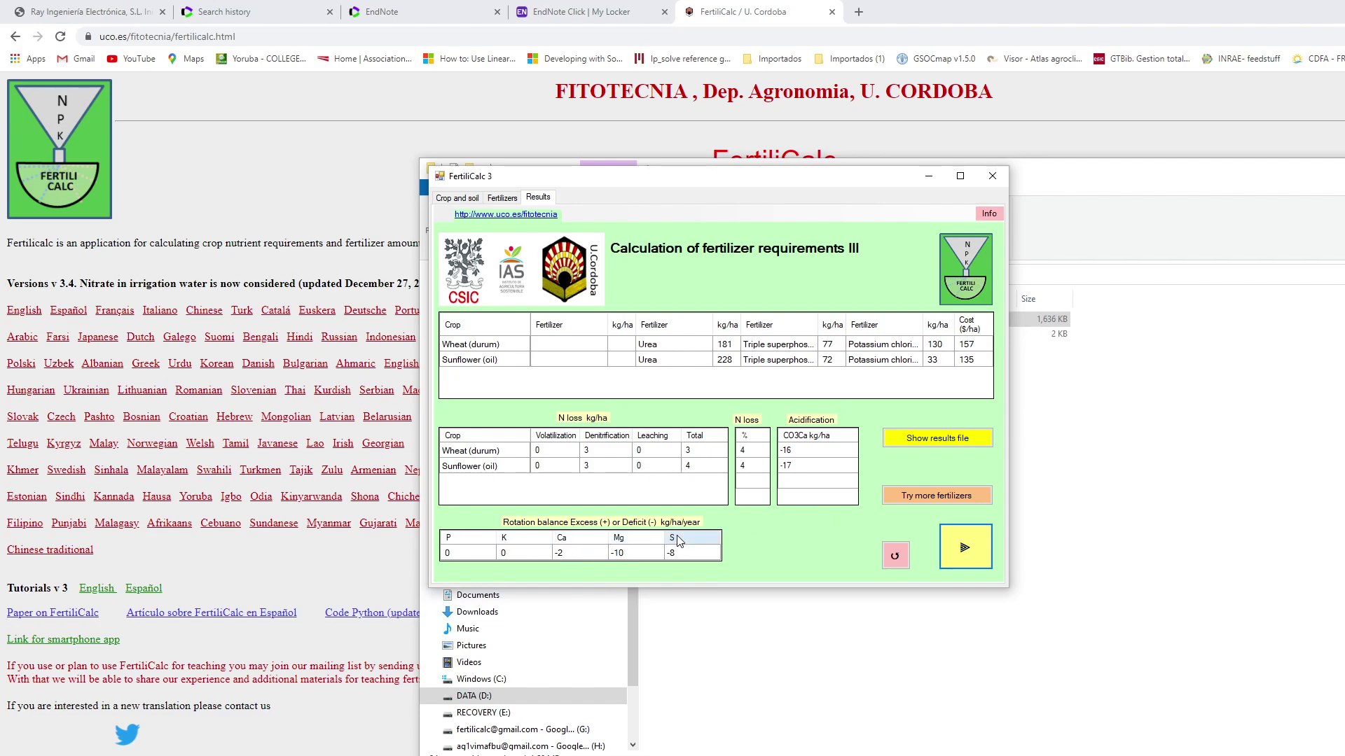
# Clear the fertilizer set, enable the best single-application NPK search, and add Ammonium nitrate
pyautogui.click(929, 501)
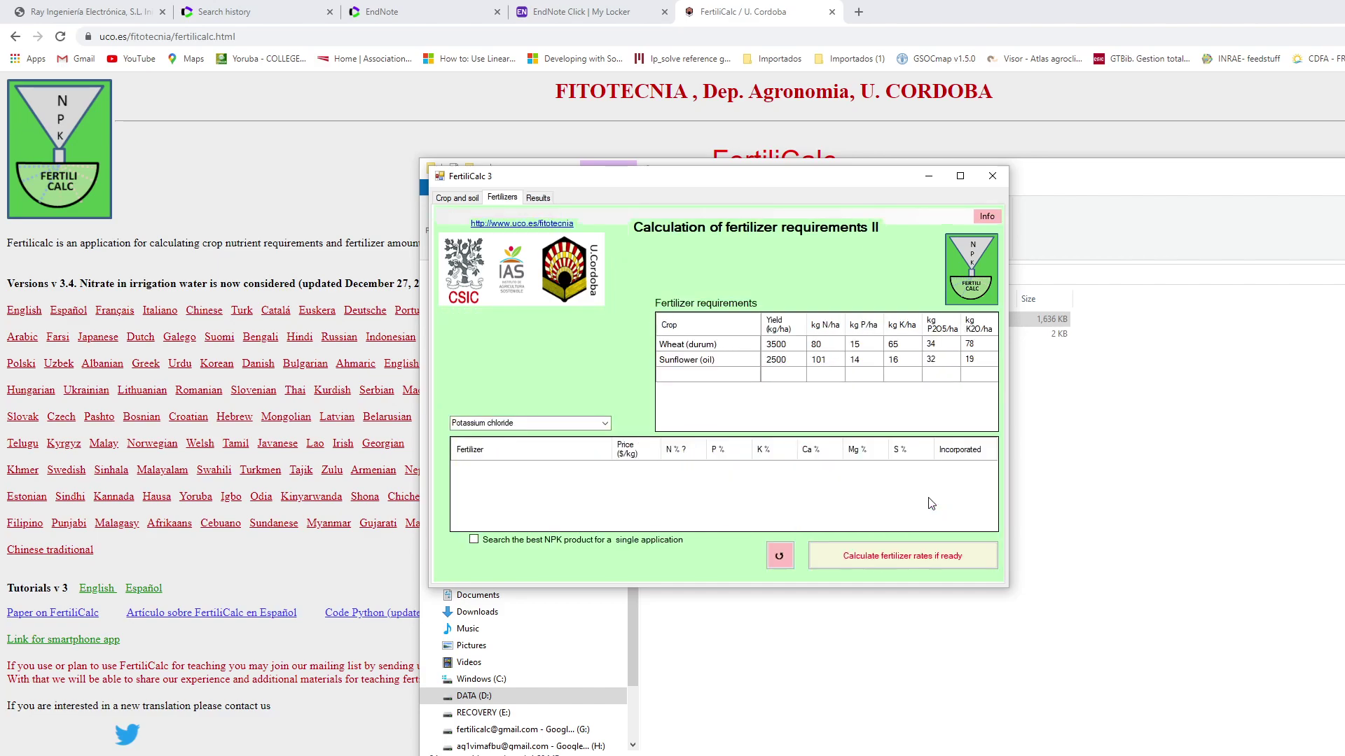
pyautogui.click(474, 540)
pyautogui.click(605, 424)
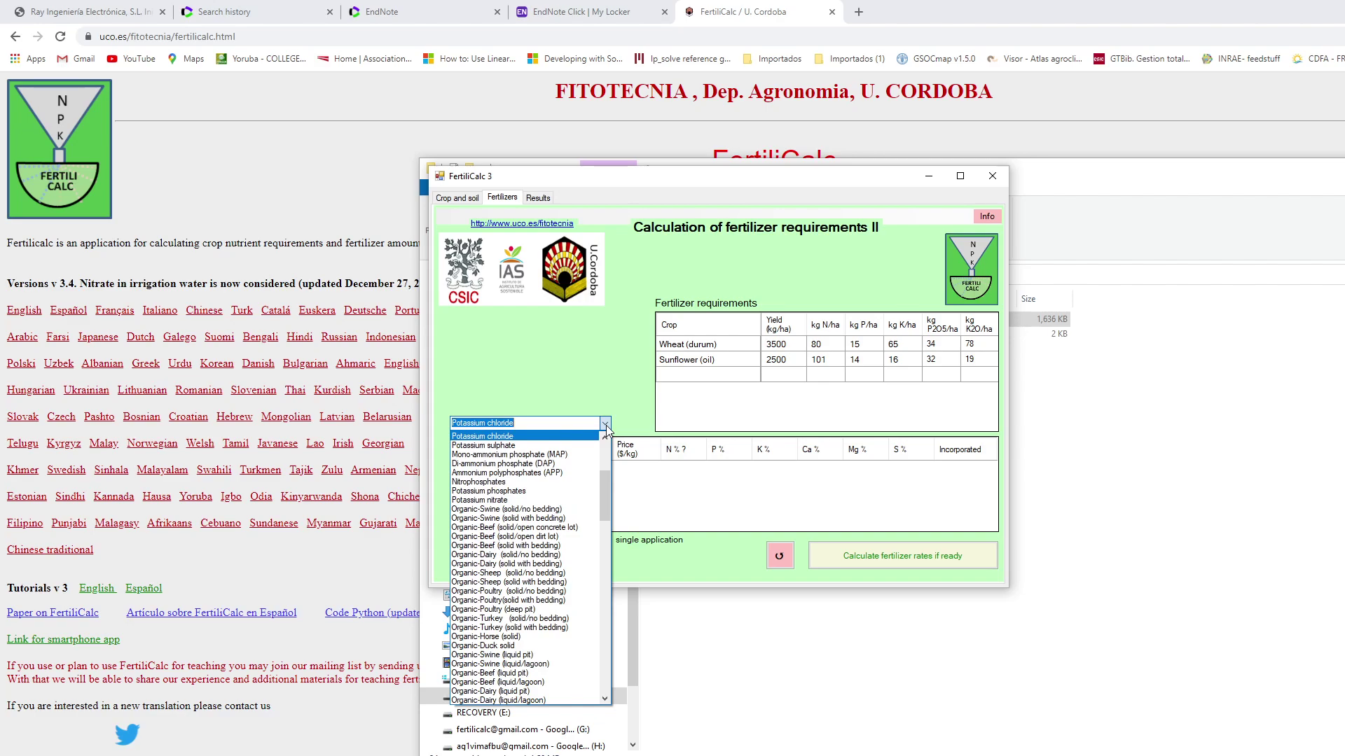
pyautogui.moveTo(602, 499); pyautogui.dragTo(610, 447)
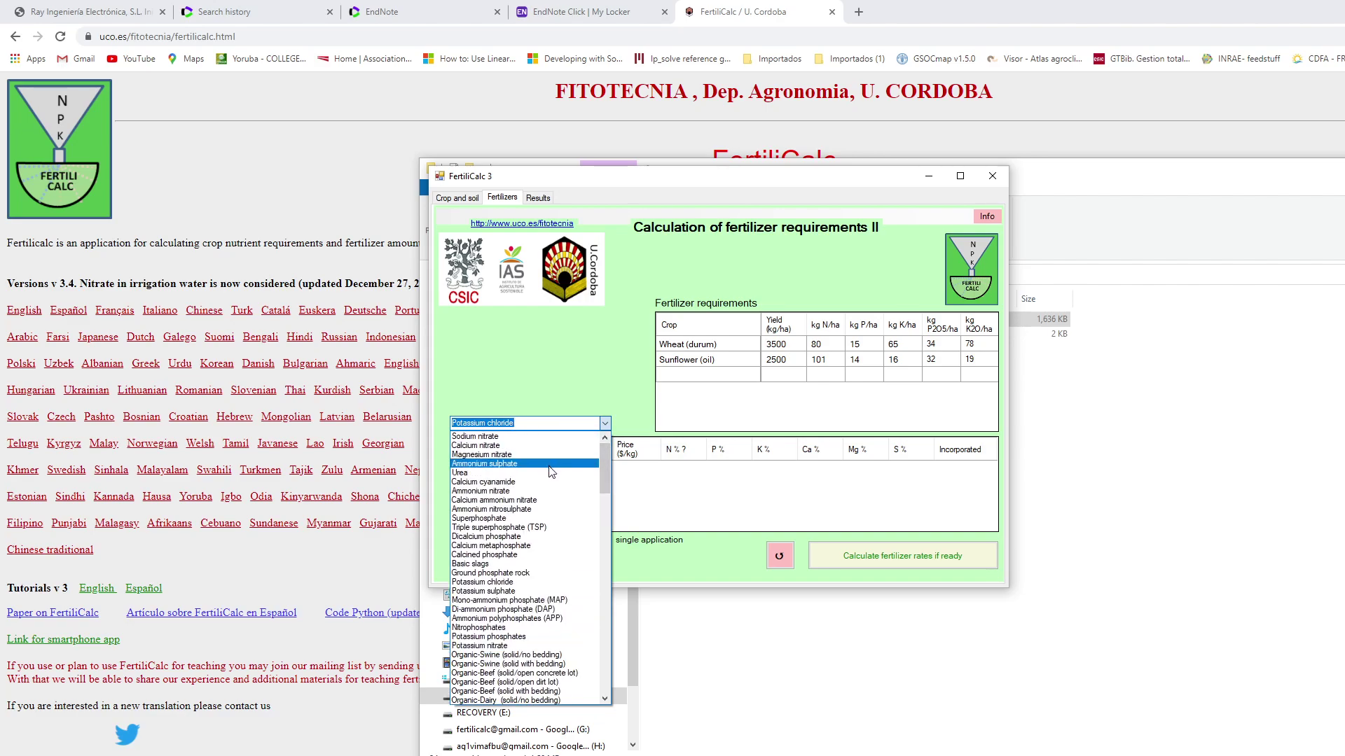
pyautogui.click(487, 490)
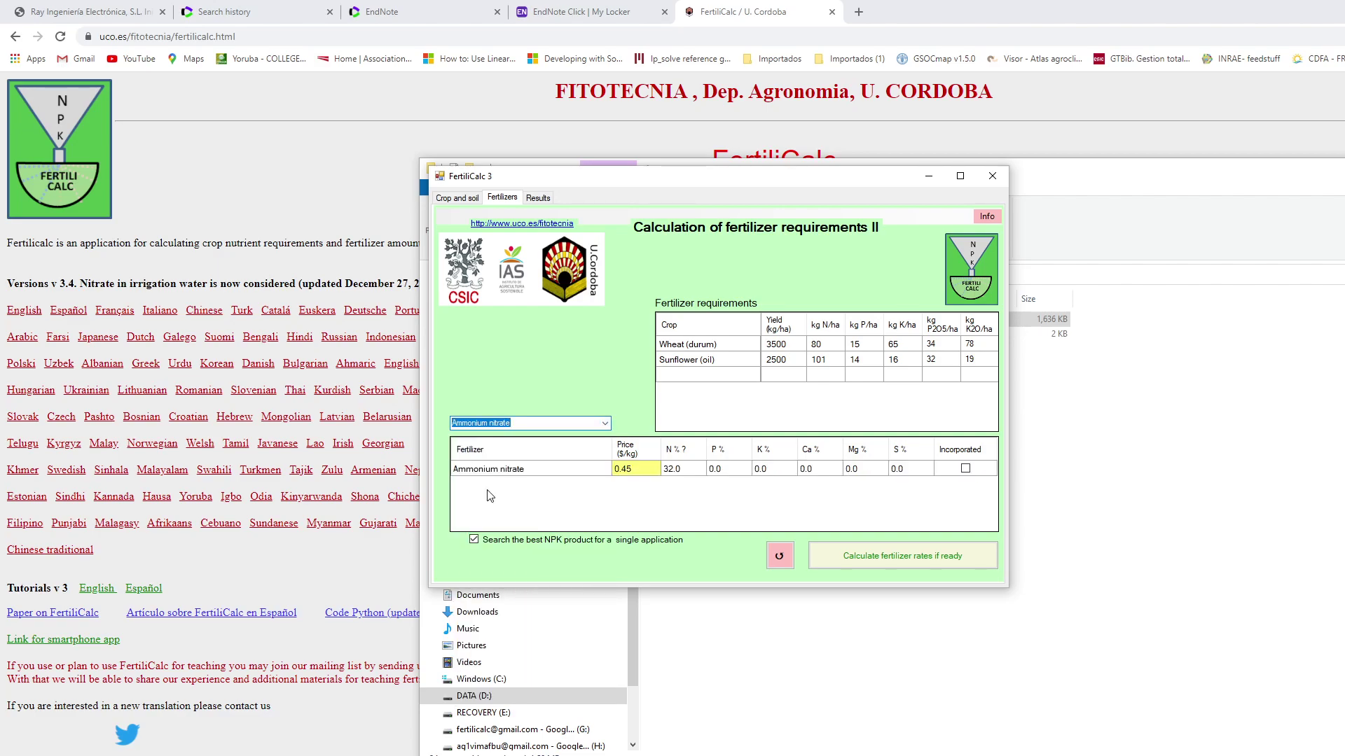
# Calculate results: NPK plus ammonium nitrate at 425/186 kg/ha wheat, 360/254 sunflower; open Info
pyautogui.click(921, 558)
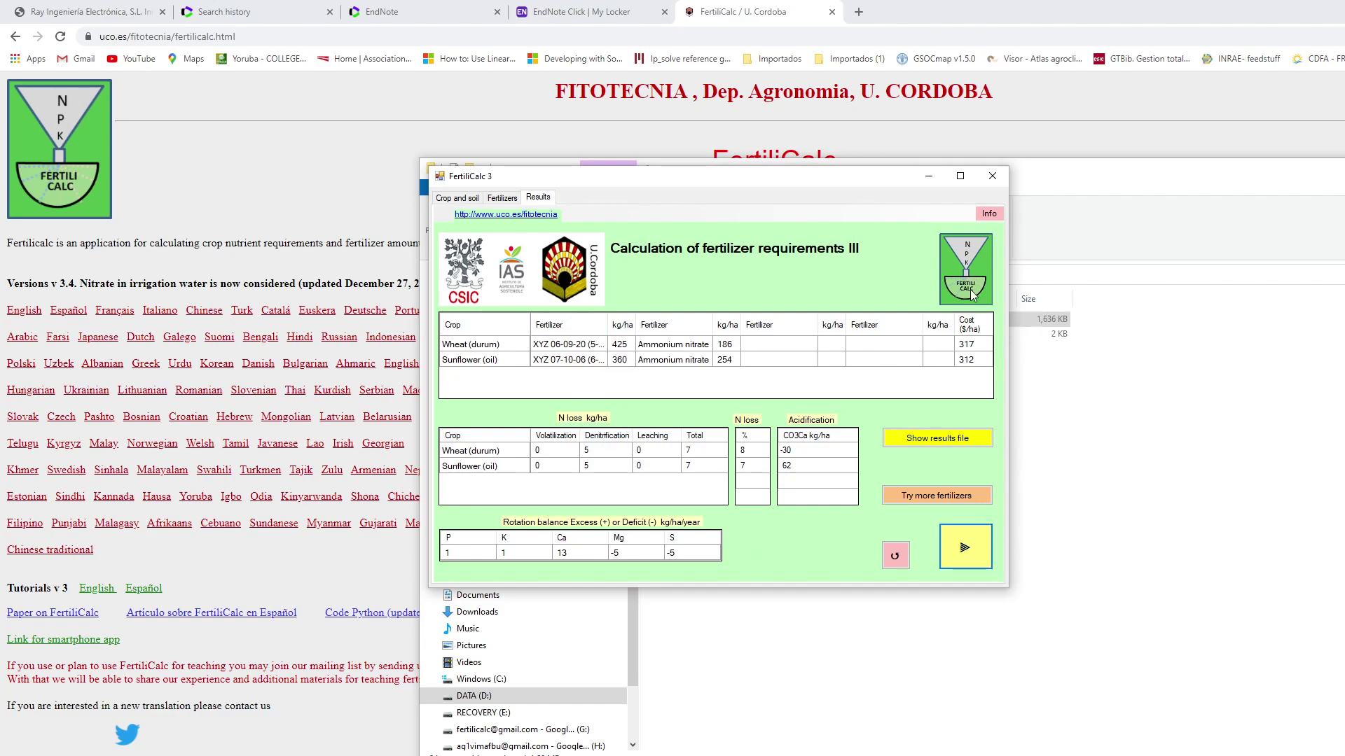
pyautogui.click(988, 216)
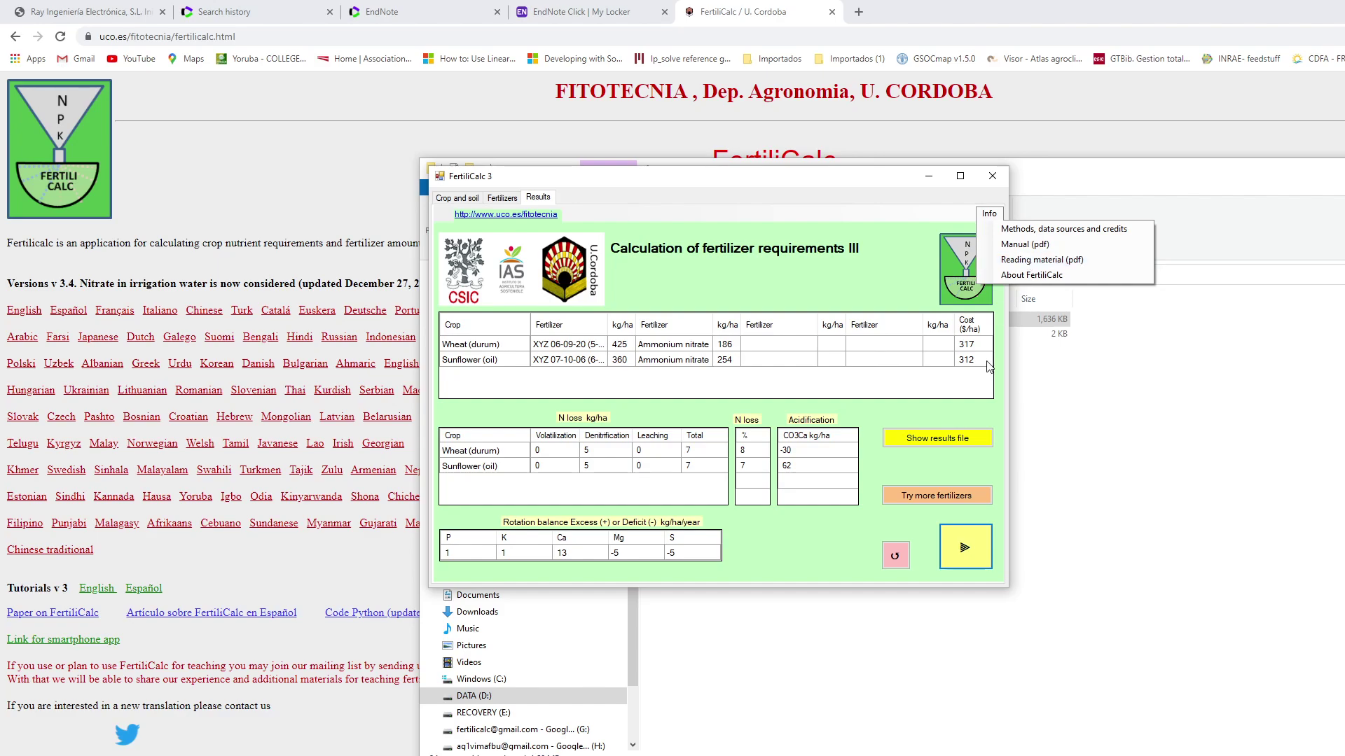
pyautogui.hotkey('alt', 'Tab')
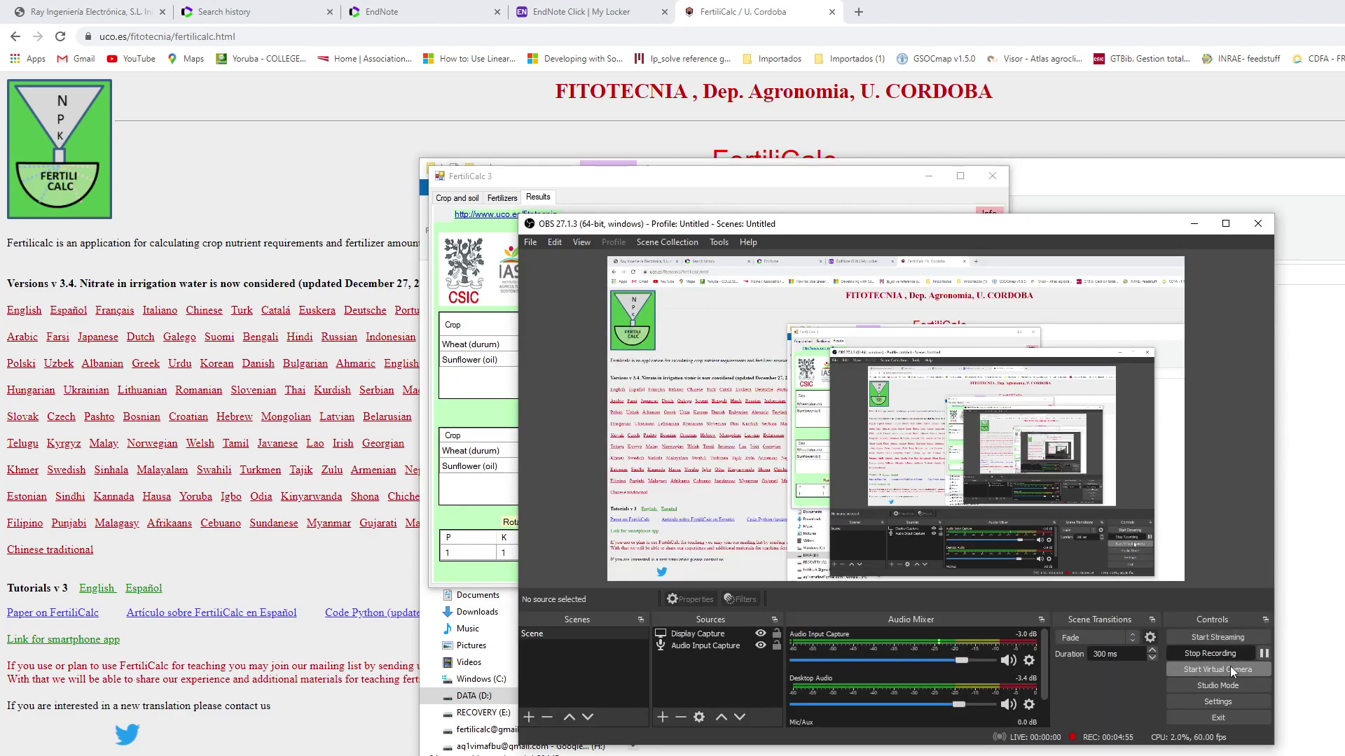